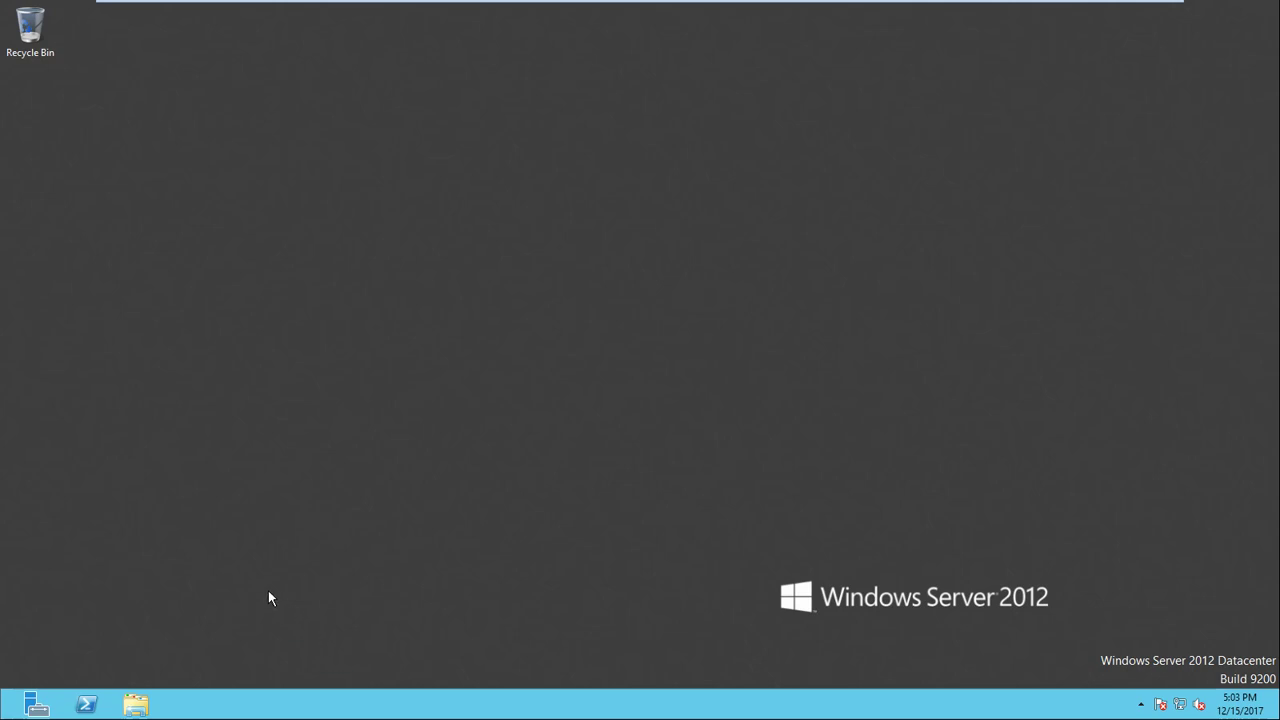
Step: Launch Server Manager from the taskbar icon
{"action": "left_click", "coordinate": [37, 705]}
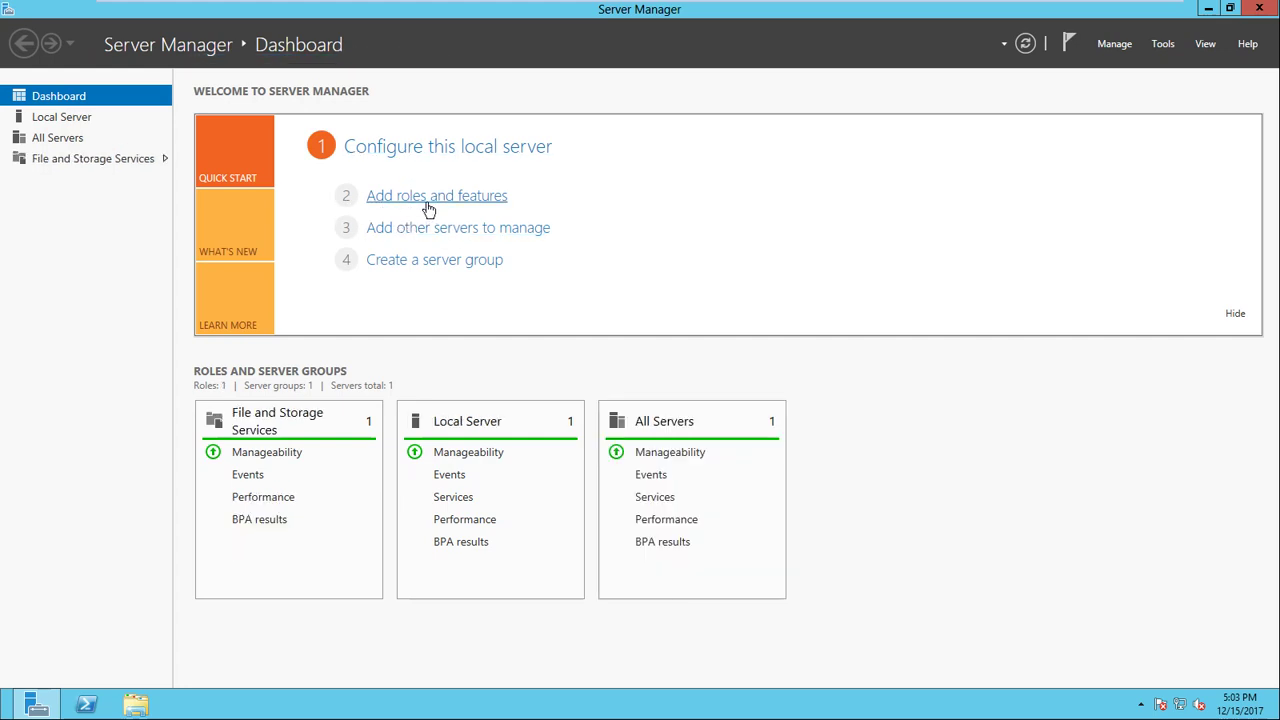
Step: Run Add Roles and Features as a role-based installation with AD-Server as destination
{"action": "left_click", "coordinate": [1110, 50]}
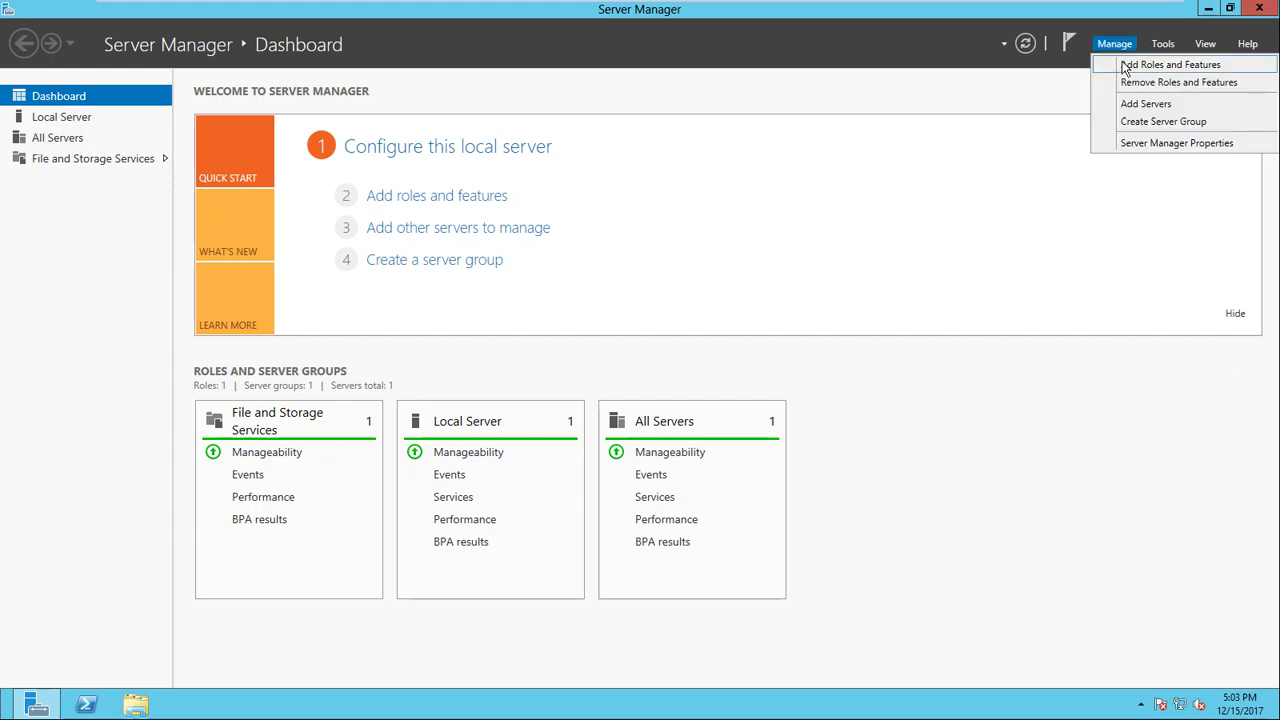
{"action": "left_click", "coordinate": [1125, 66]}
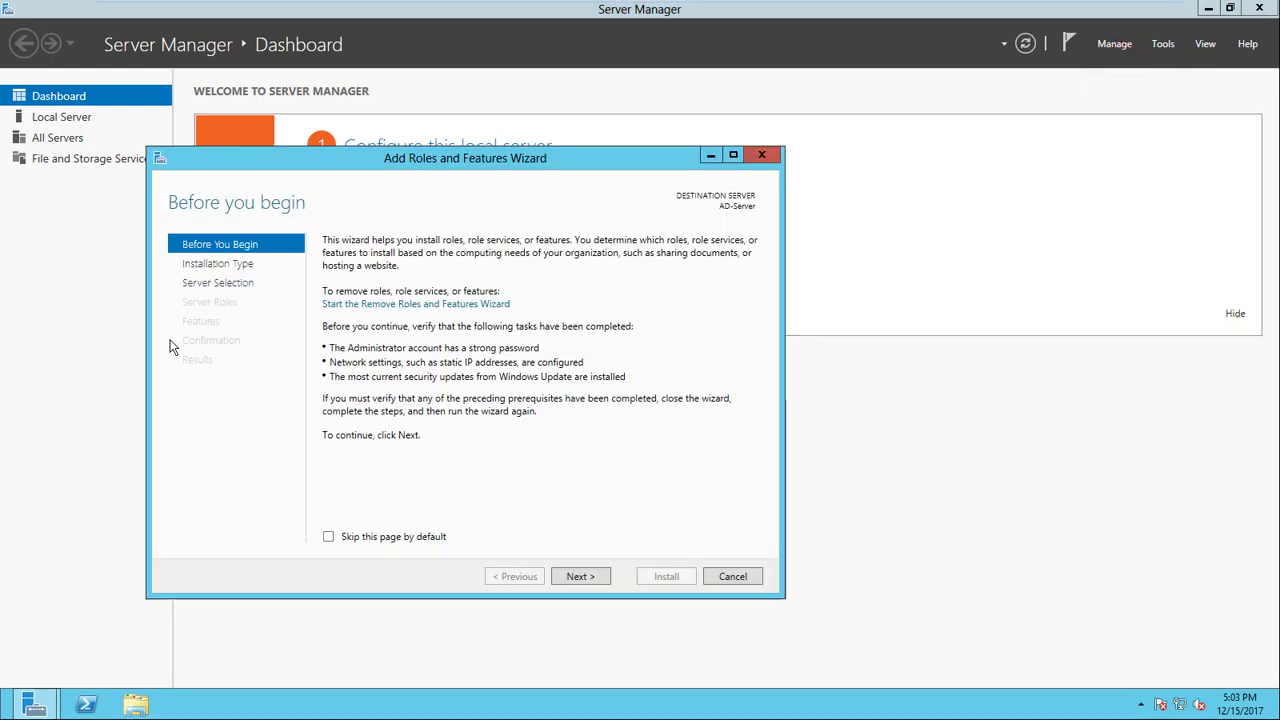
{"action": "left_click_drag", "start_coordinate": [356, 160], "coordinate": [448, 130]}
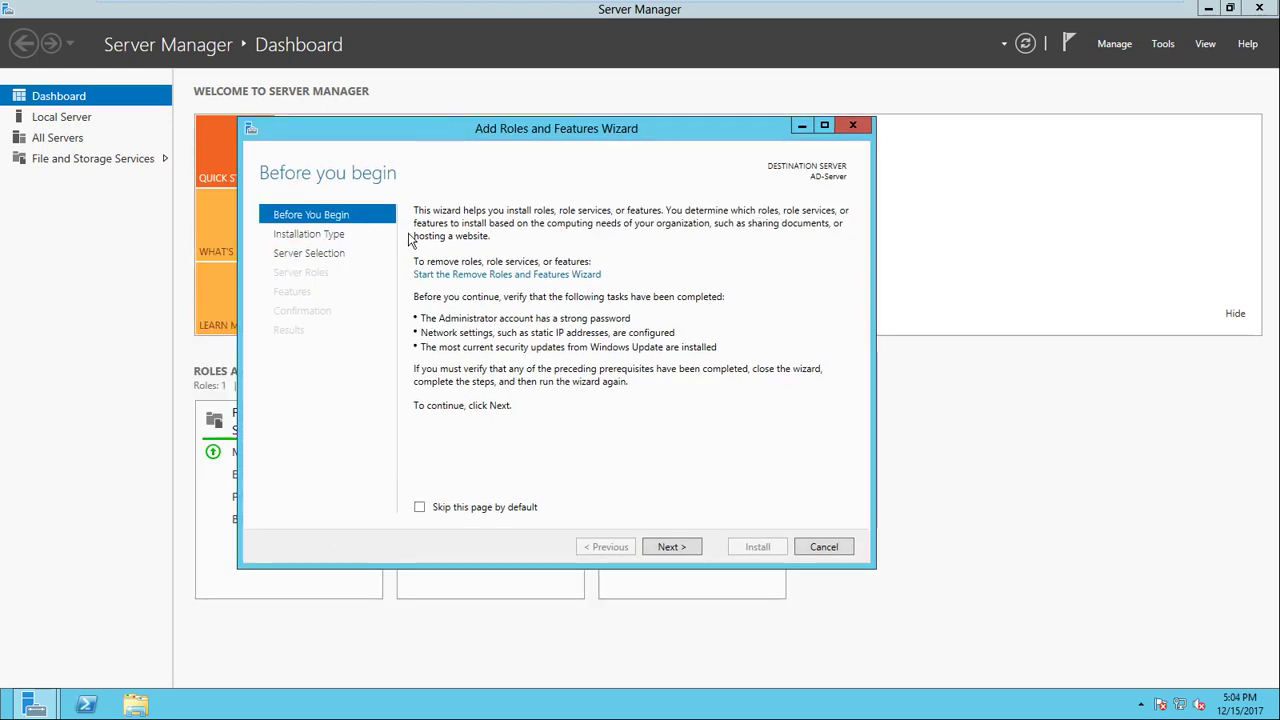
{"action": "left_click", "coordinate": [689, 551]}
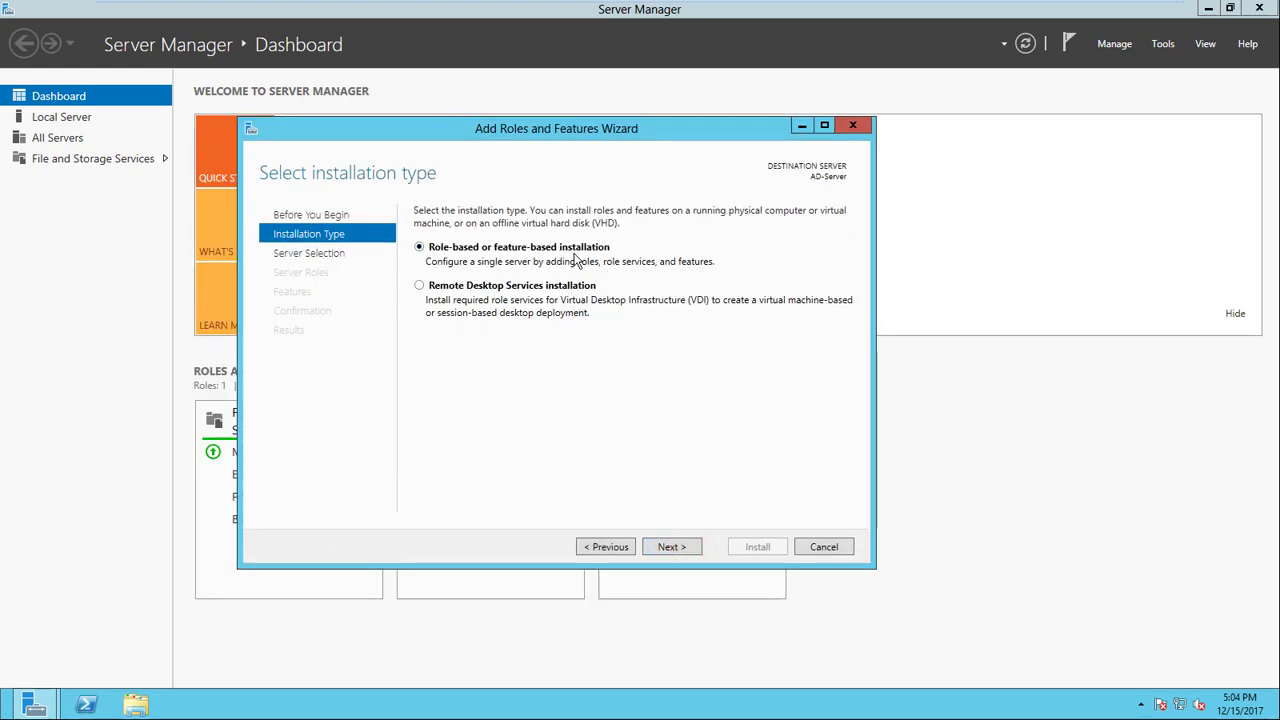
{"action": "left_click", "coordinate": [670, 546]}
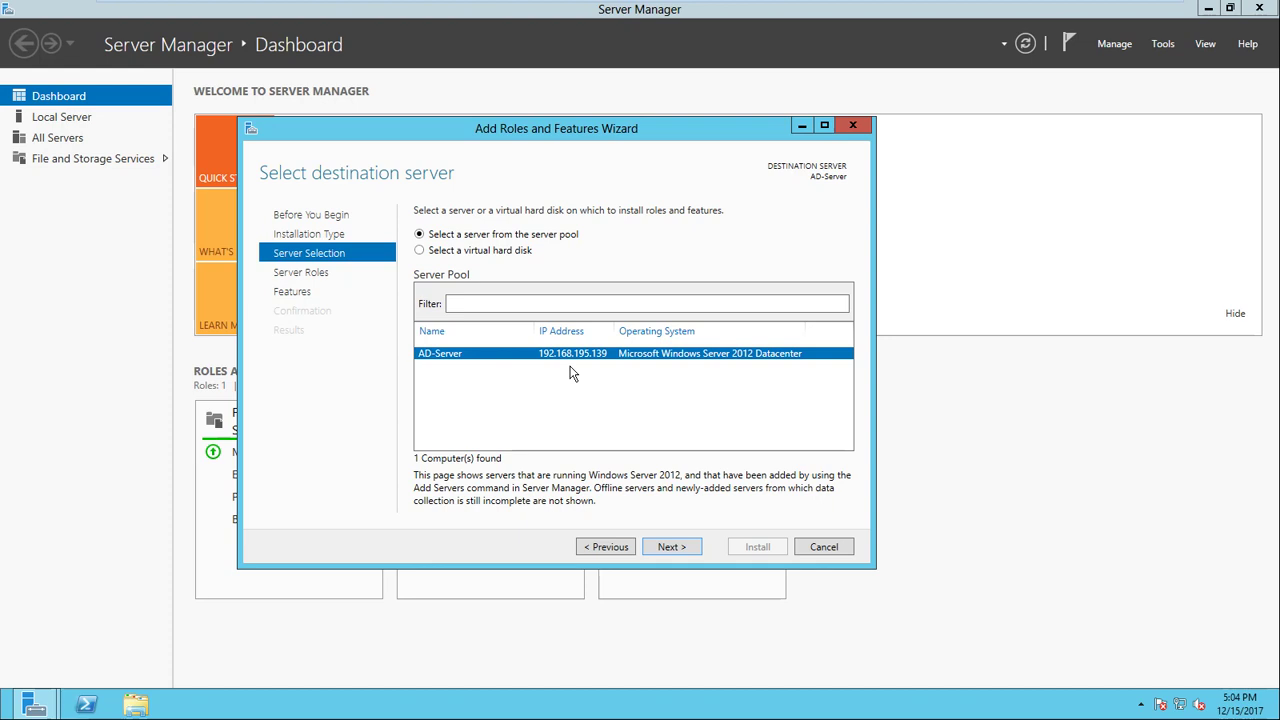
{"action": "left_click", "coordinate": [667, 547]}
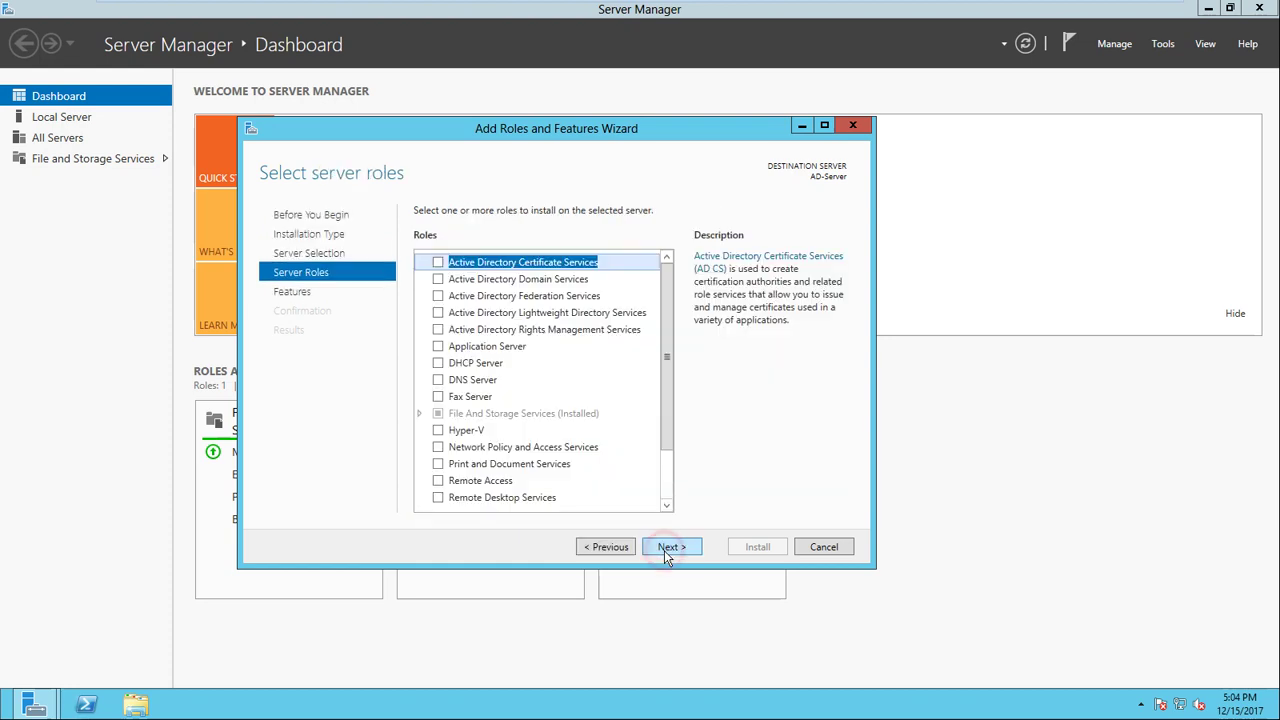
Step: Select Active Directory Domain Services, add its required management features, and continue
{"action": "left_click", "coordinate": [520, 280]}
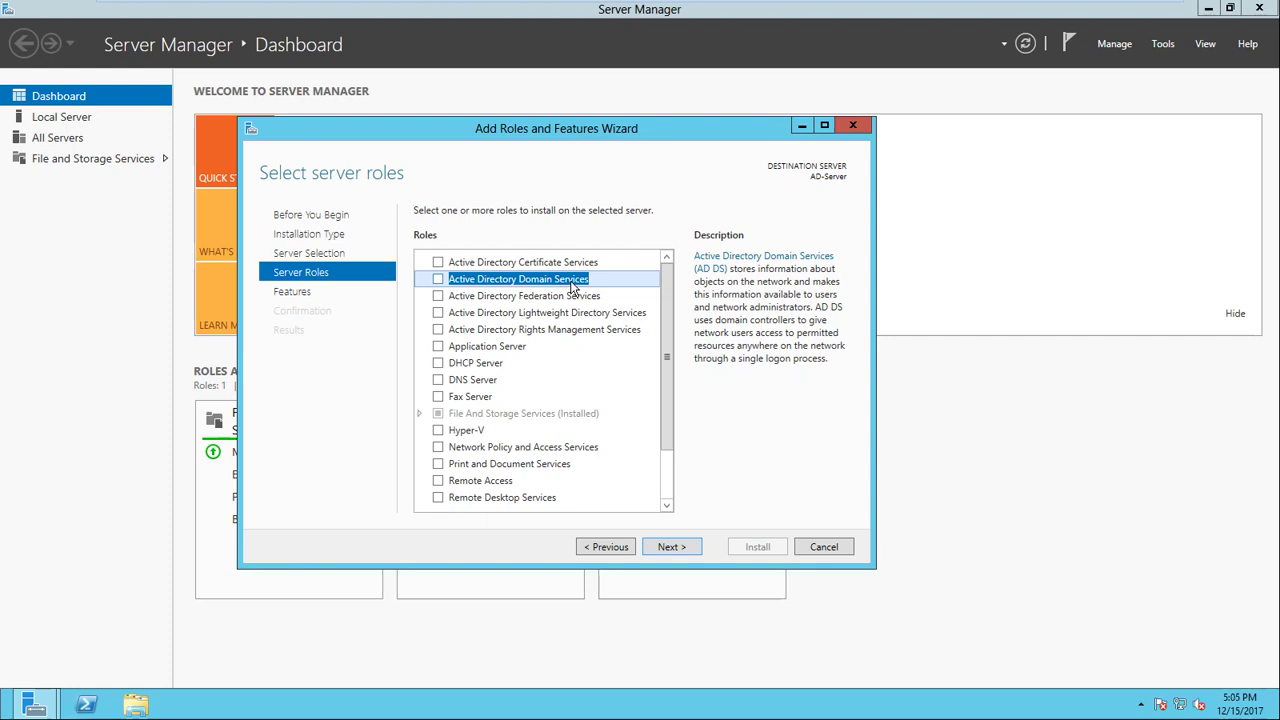
{"action": "left_click", "coordinate": [438, 279]}
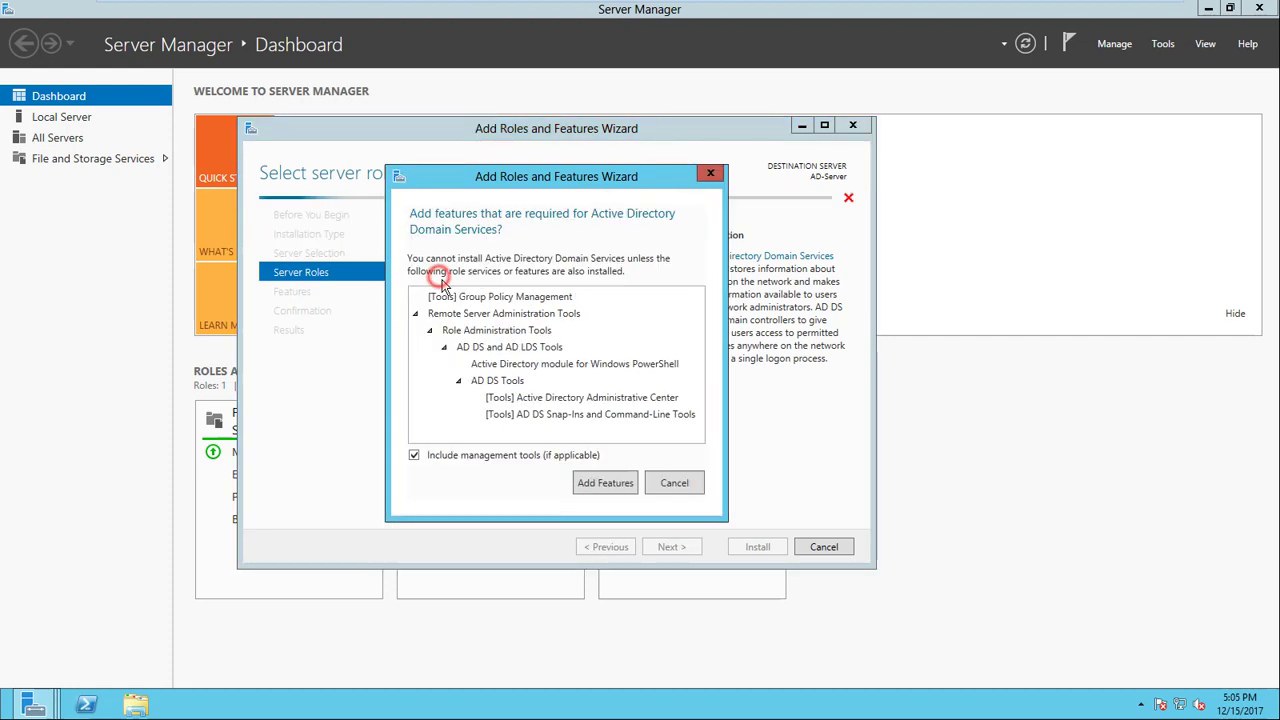
{"action": "left_click", "coordinate": [587, 486]}
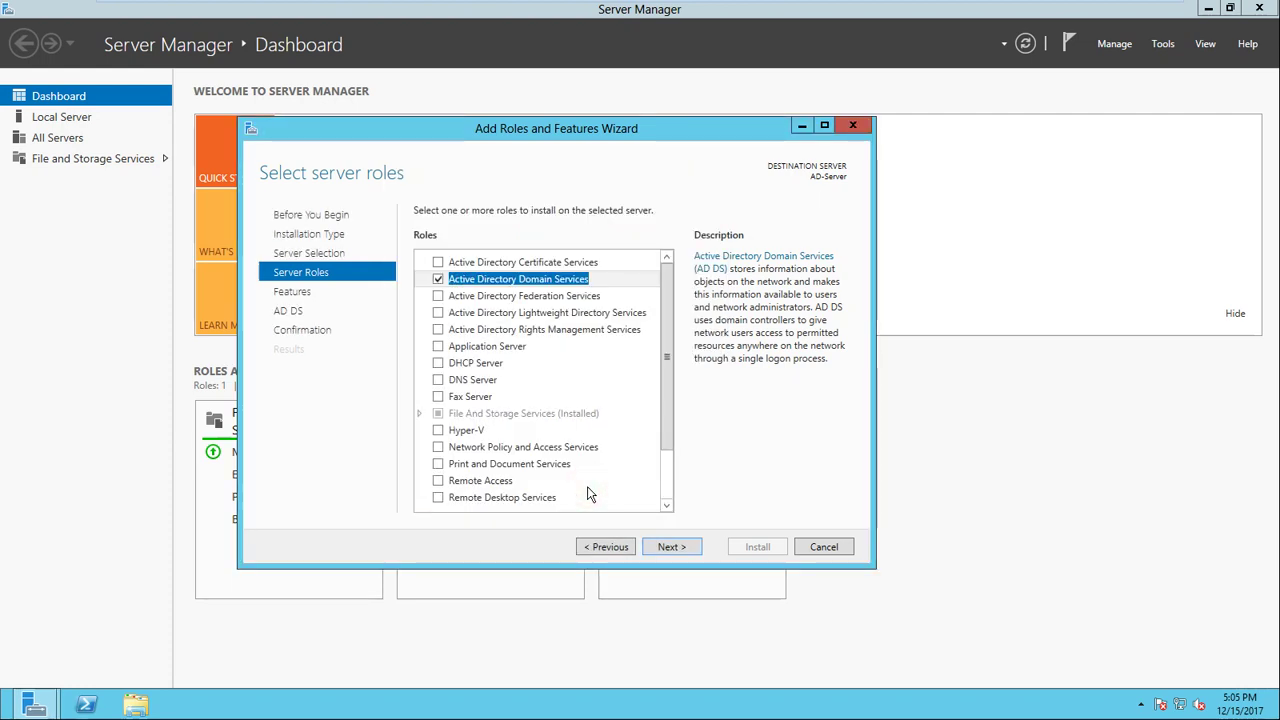
{"action": "left_click", "coordinate": [688, 548]}
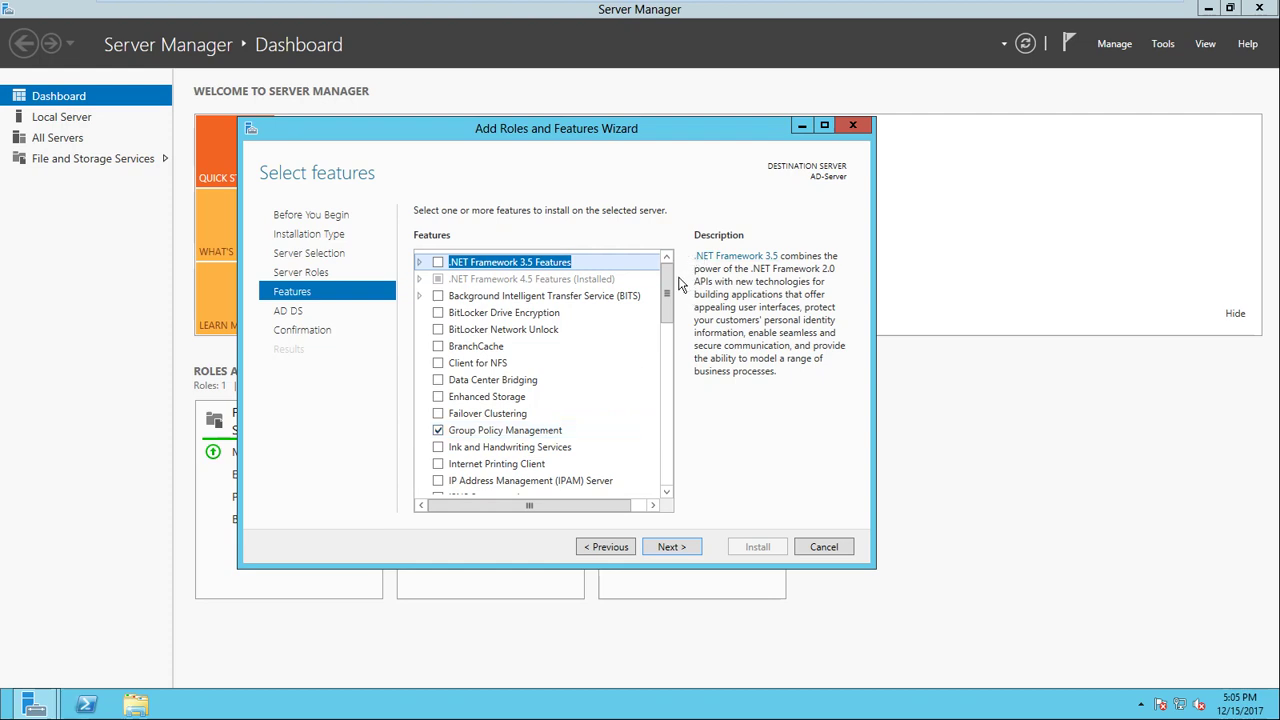
Step: Keep the default features and pass the AD DS notes to the confirmation summary
{"action": "left_click_drag", "start_coordinate": [667, 280], "coordinate": [666, 365]}
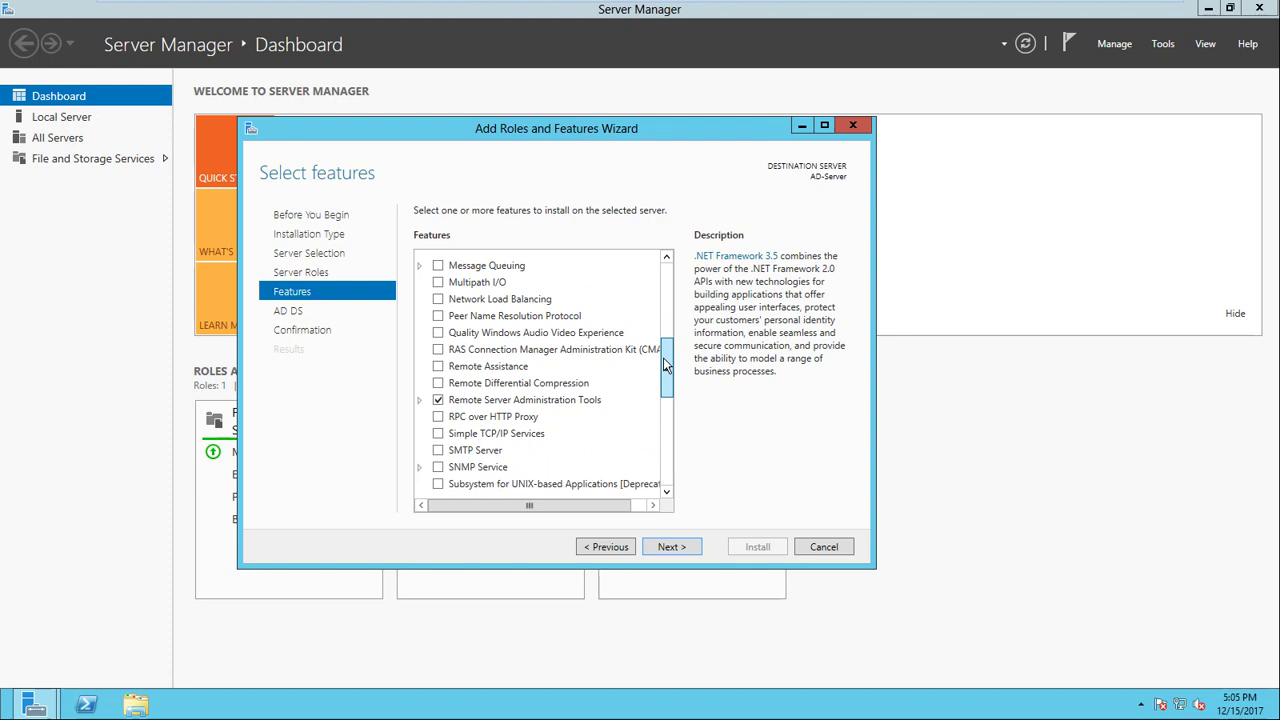
{"action": "left_click_drag", "start_coordinate": [663, 357], "coordinate": [676, 297]}
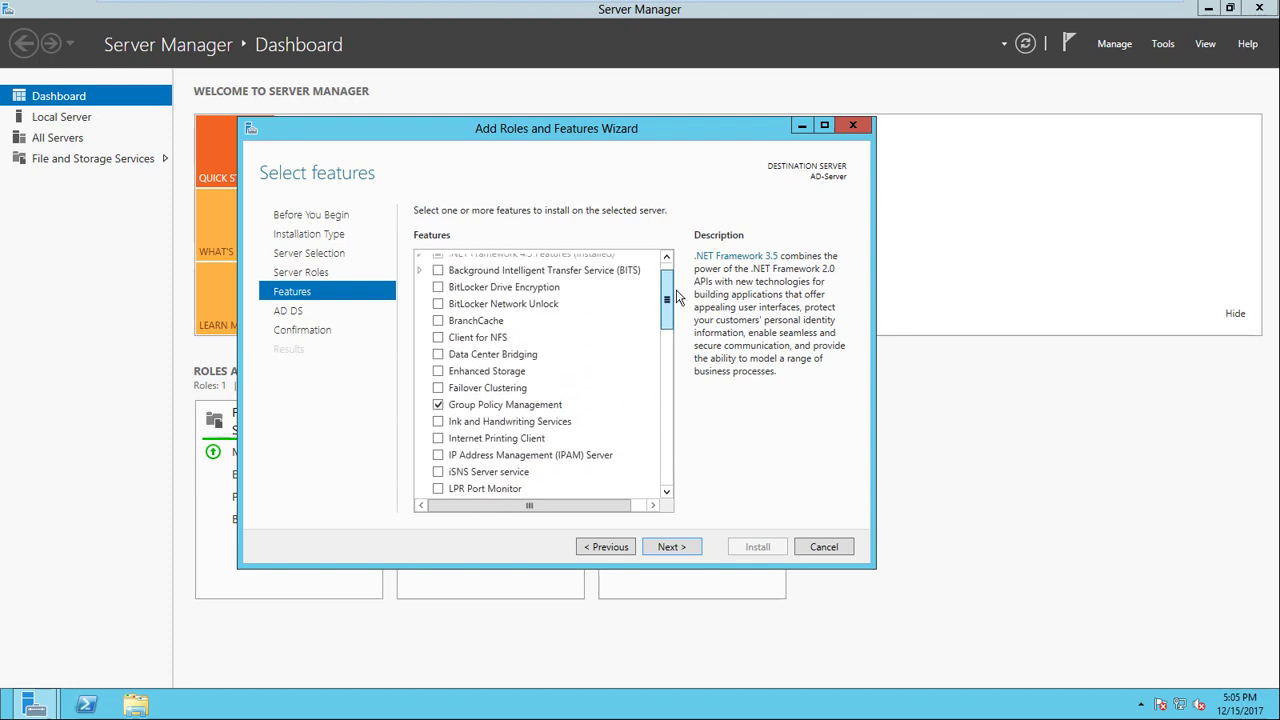
{"action": "left_click", "coordinate": [672, 547]}
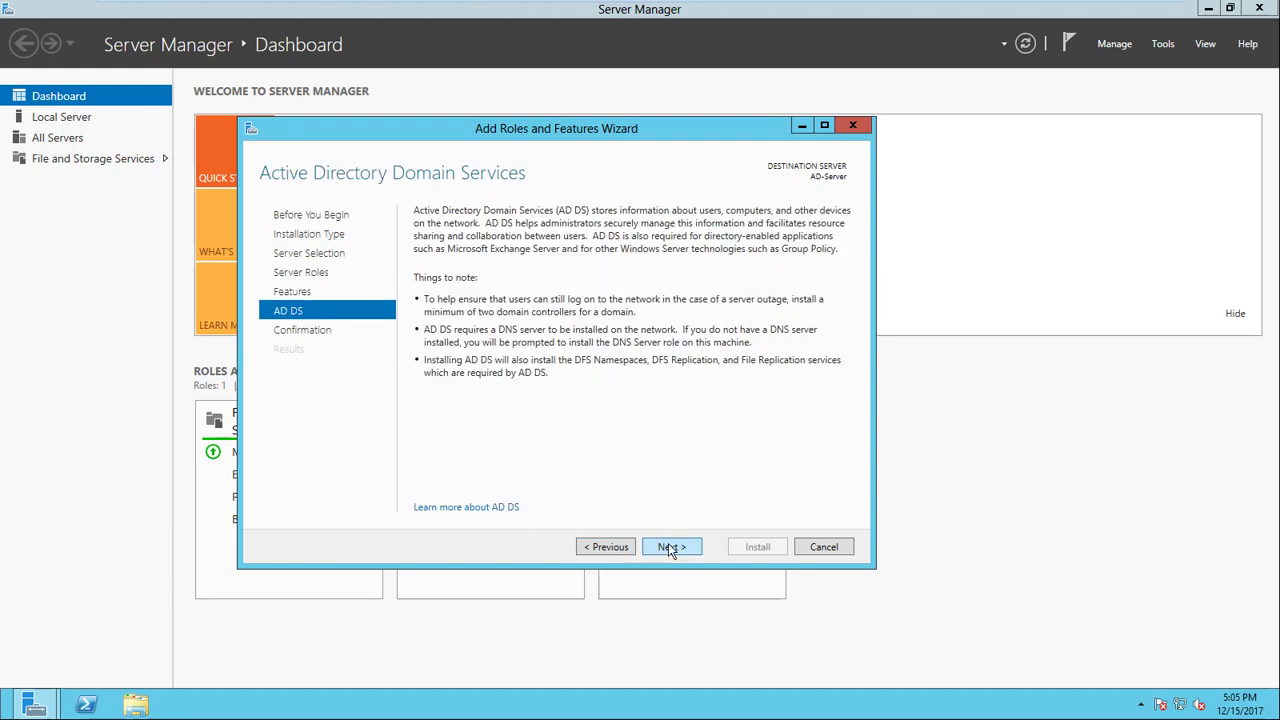
{"action": "left_click", "coordinate": [669, 547]}
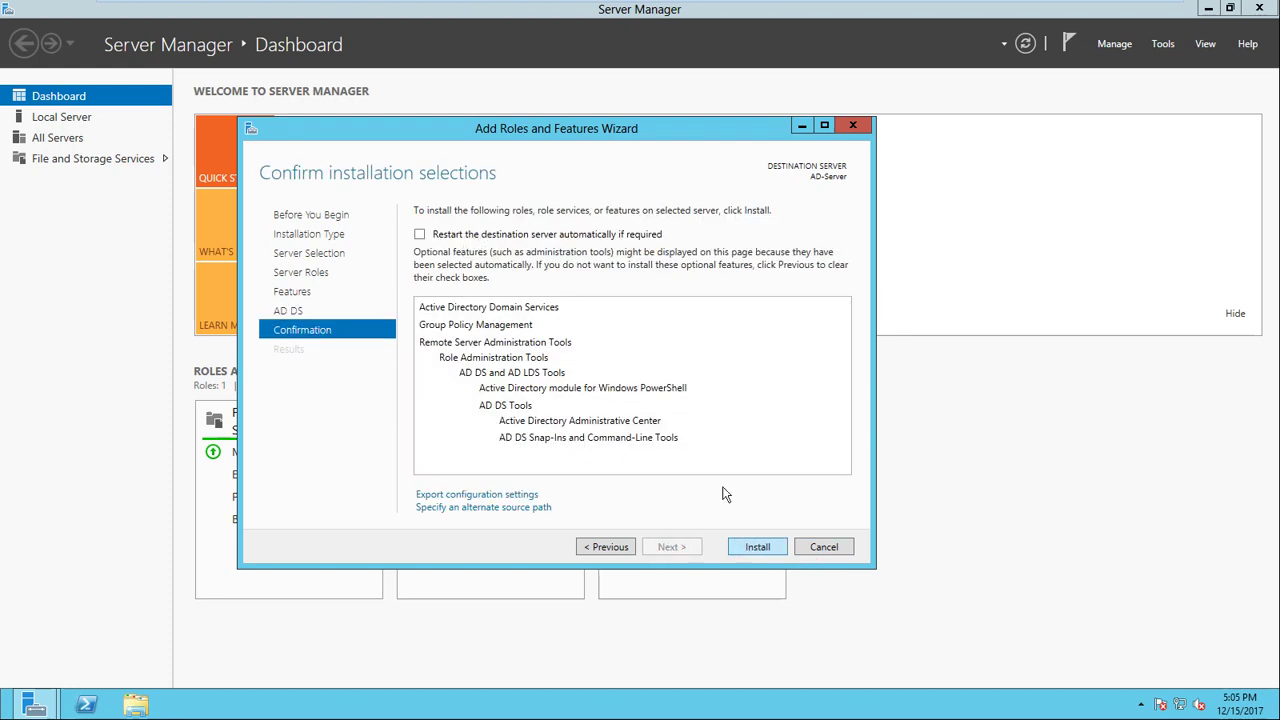
Step: Allow automatic restart of AD-Server and start the AD DS installation
{"action": "left_click", "coordinate": [460, 236]}
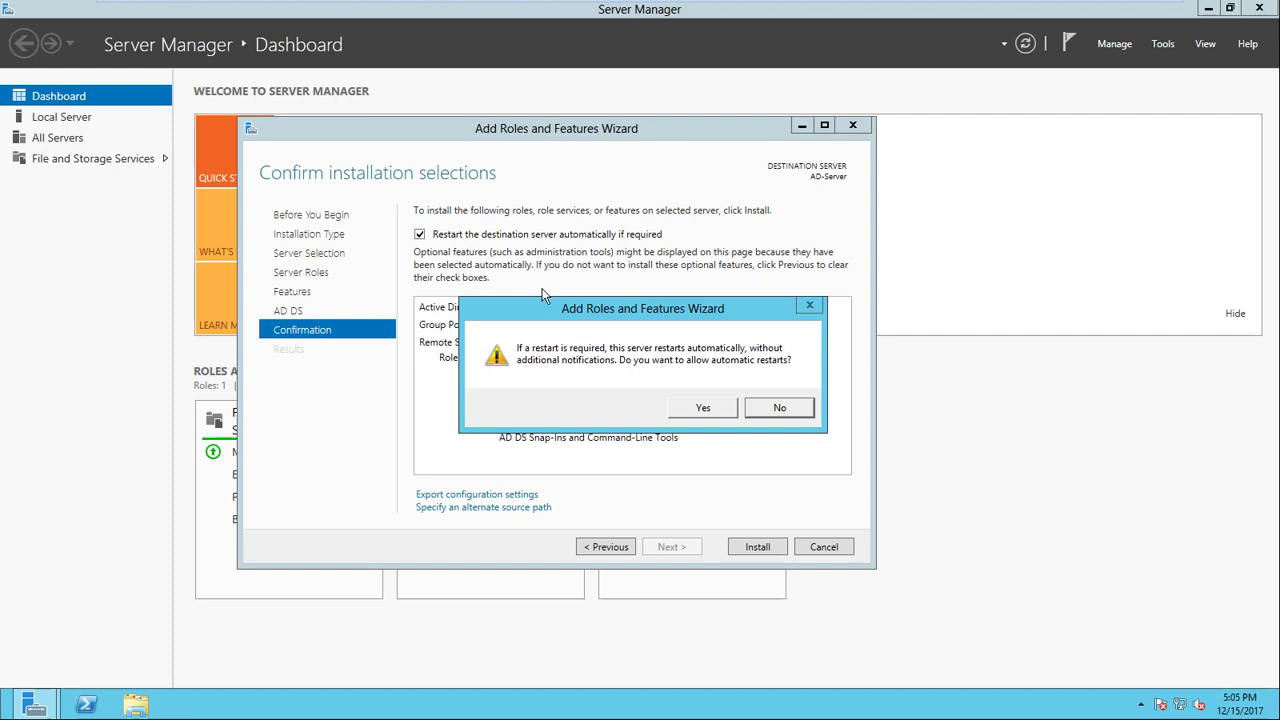
{"action": "left_click", "coordinate": [705, 408]}
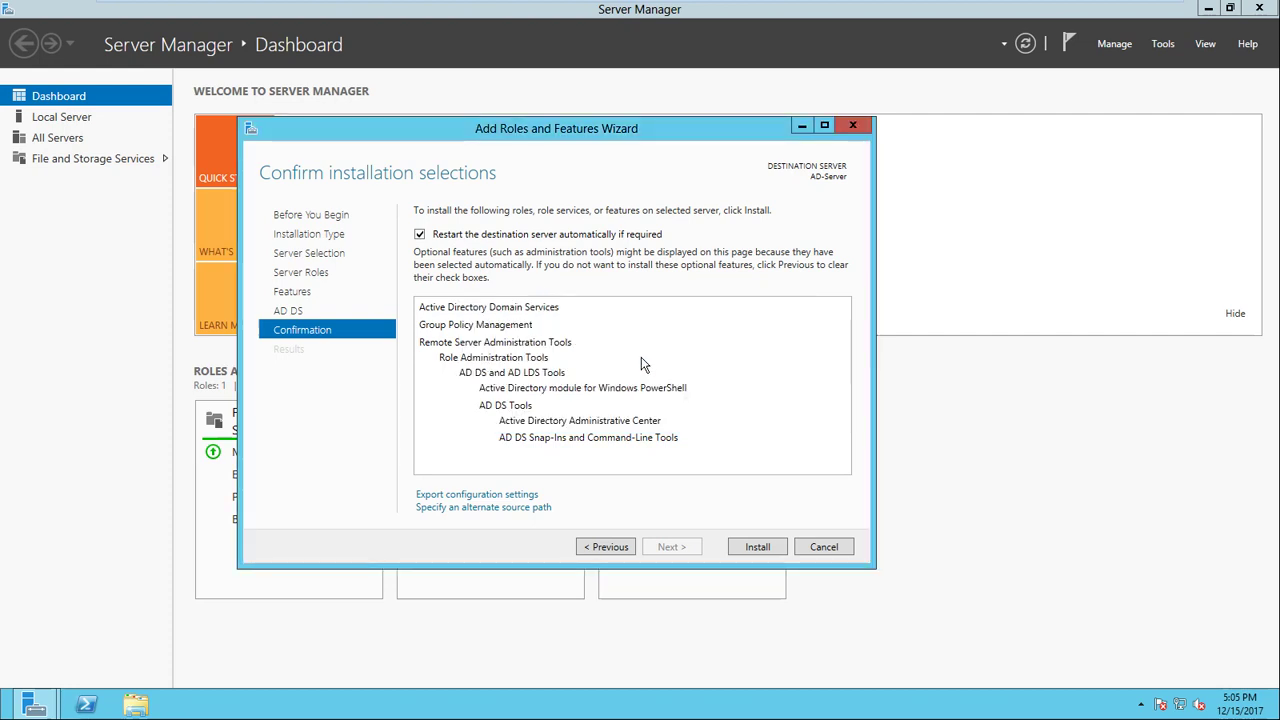
{"action": "left_click", "coordinate": [757, 547]}
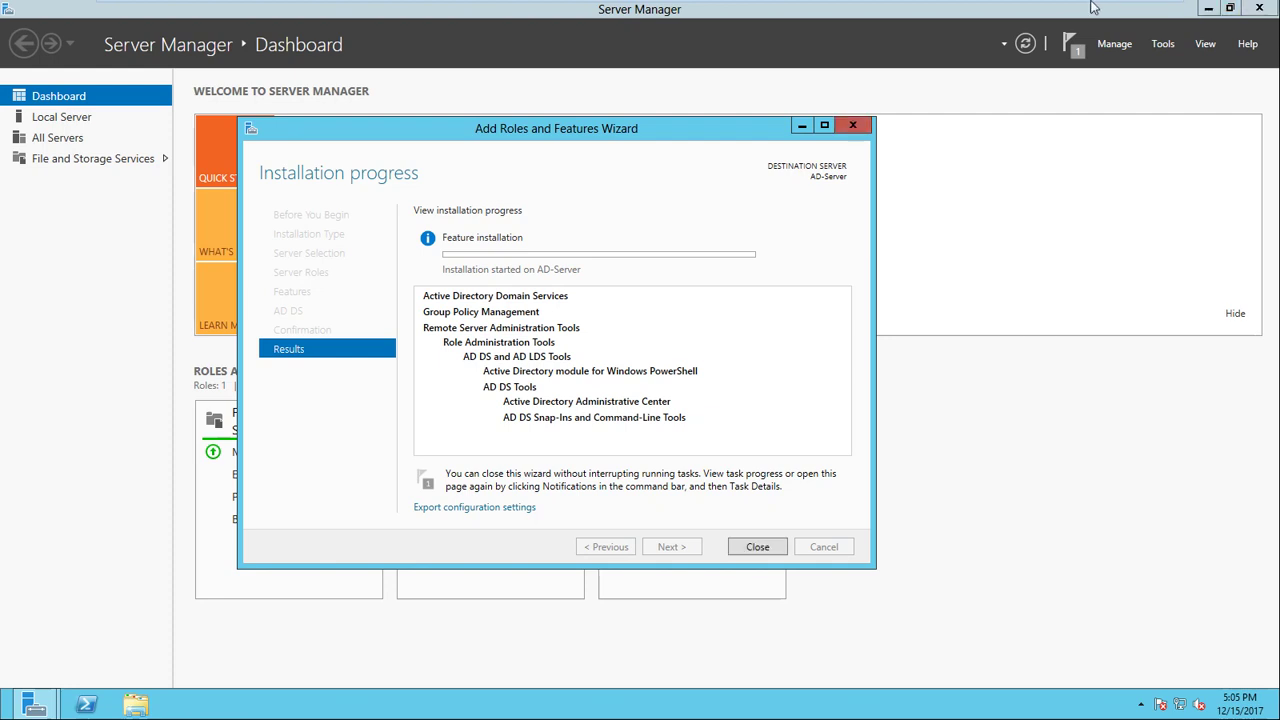
{"action": "mouse_move", "coordinate": [1094, 8]}
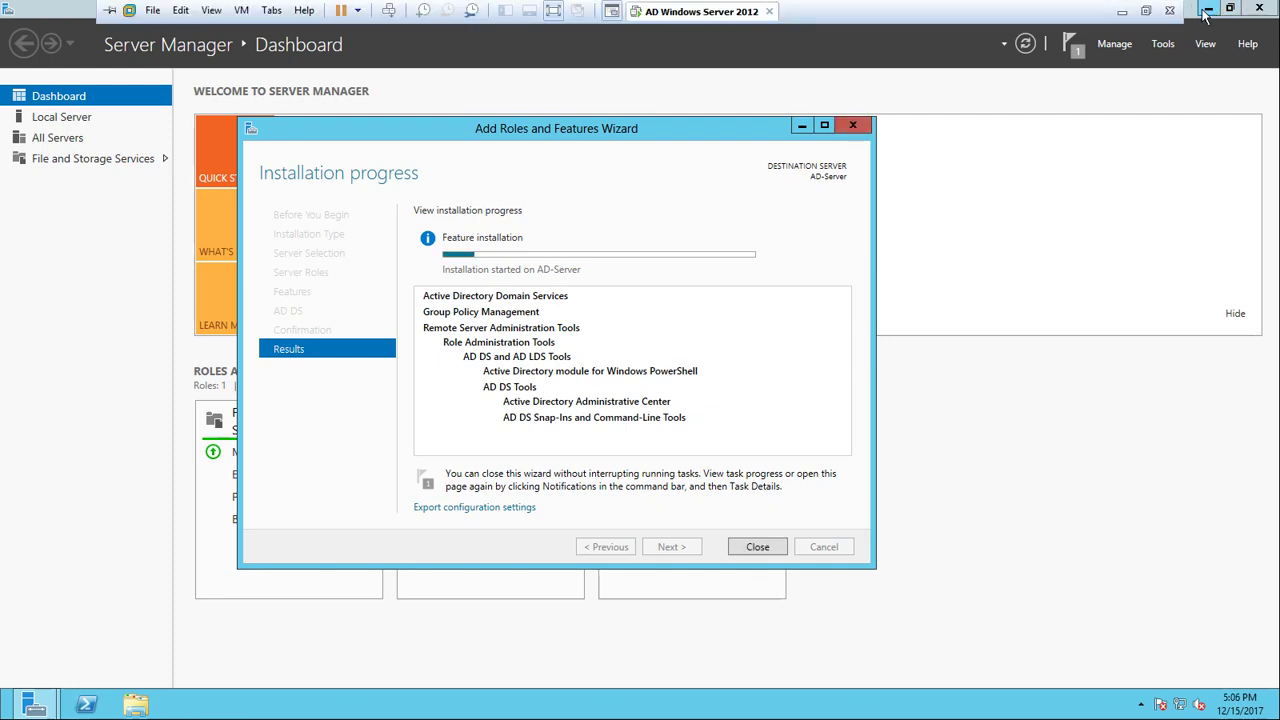
Step: Exit VMware full-screen and close the completed AD DS installation wizard
{"action": "left_click", "coordinate": [1147, 11]}
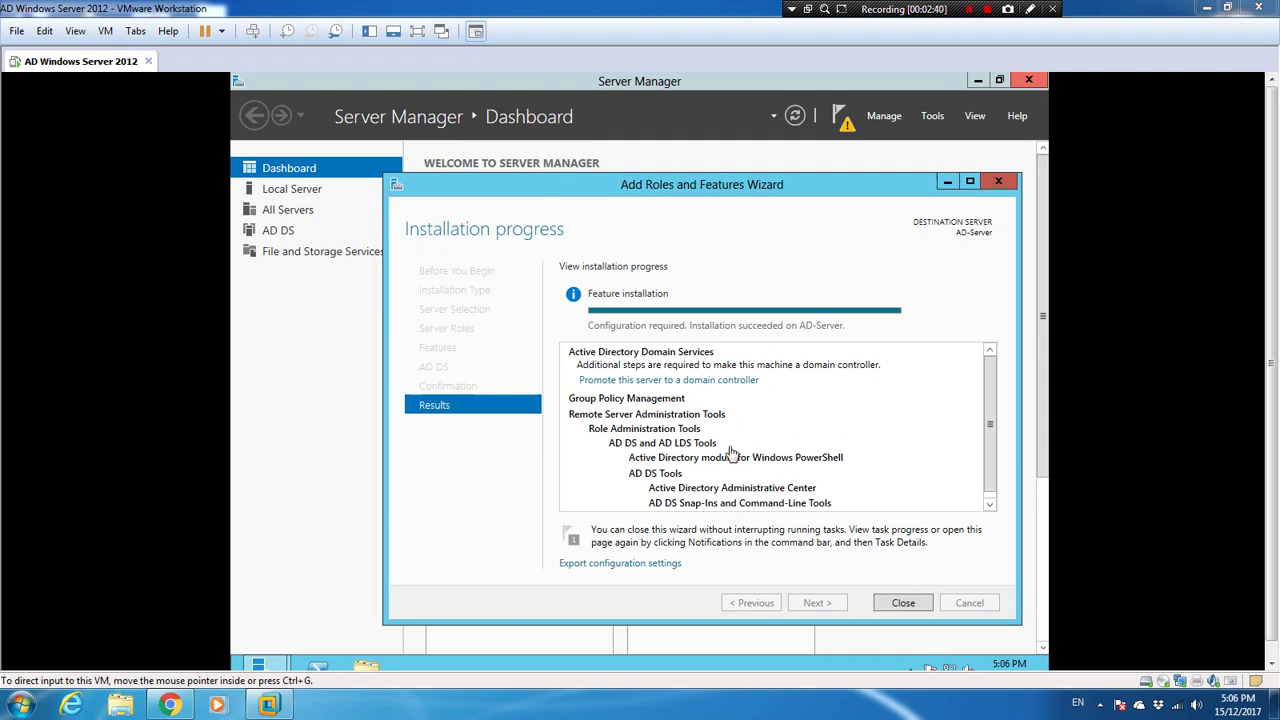
{"action": "left_click", "coordinate": [902, 604]}
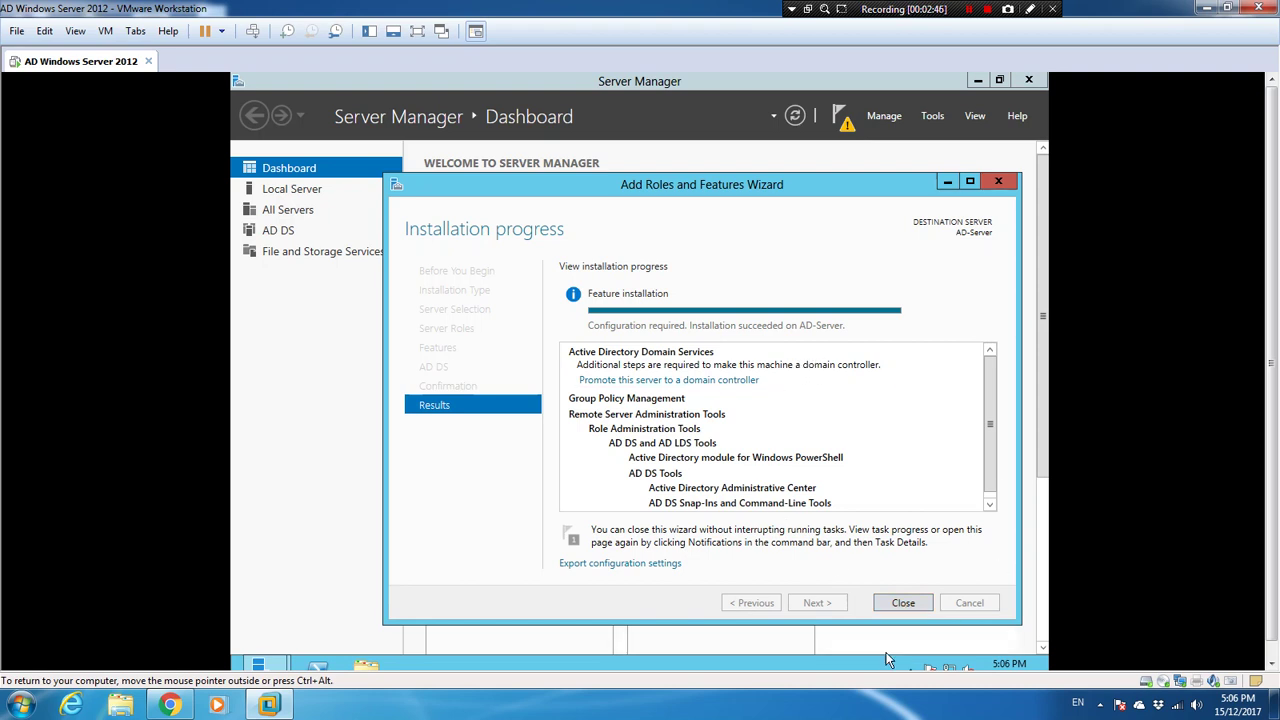
{"action": "left_click", "coordinate": [903, 603]}
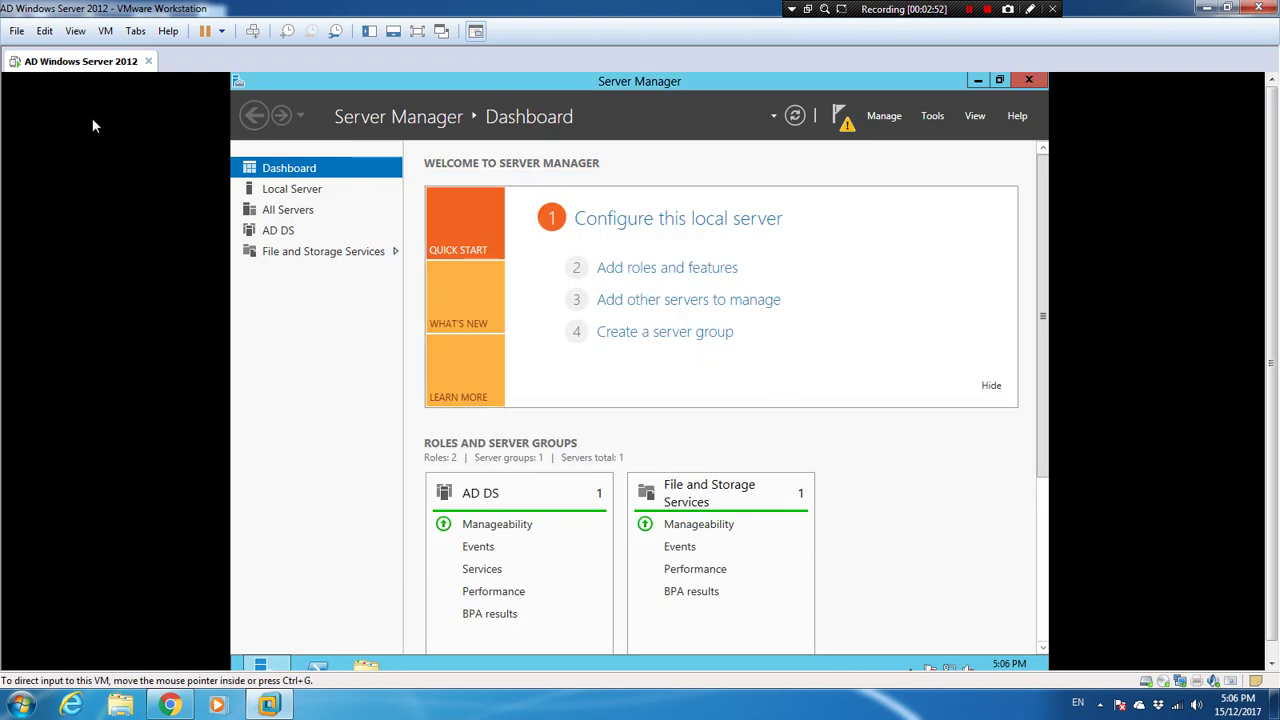
Step: Promote the server to a domain controller in a new forest named andrew.lab
{"action": "left_click", "coordinate": [837, 115]}
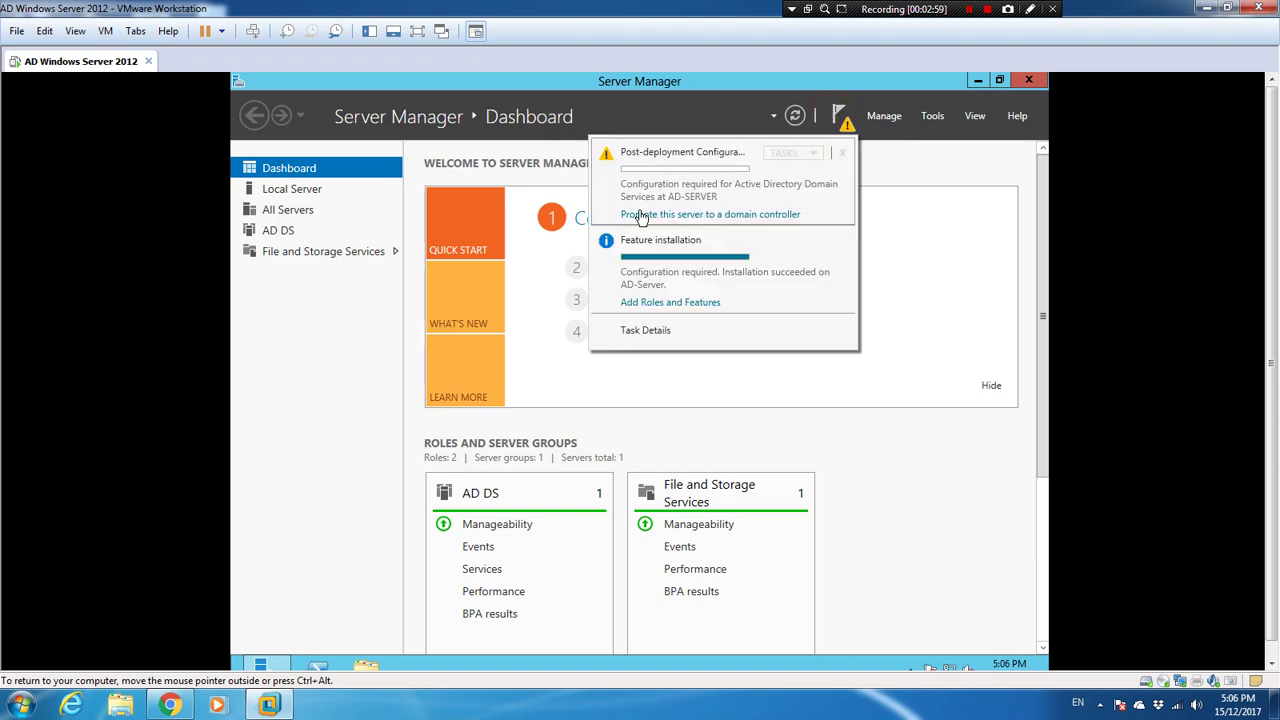
{"action": "left_click", "coordinate": [719, 216]}
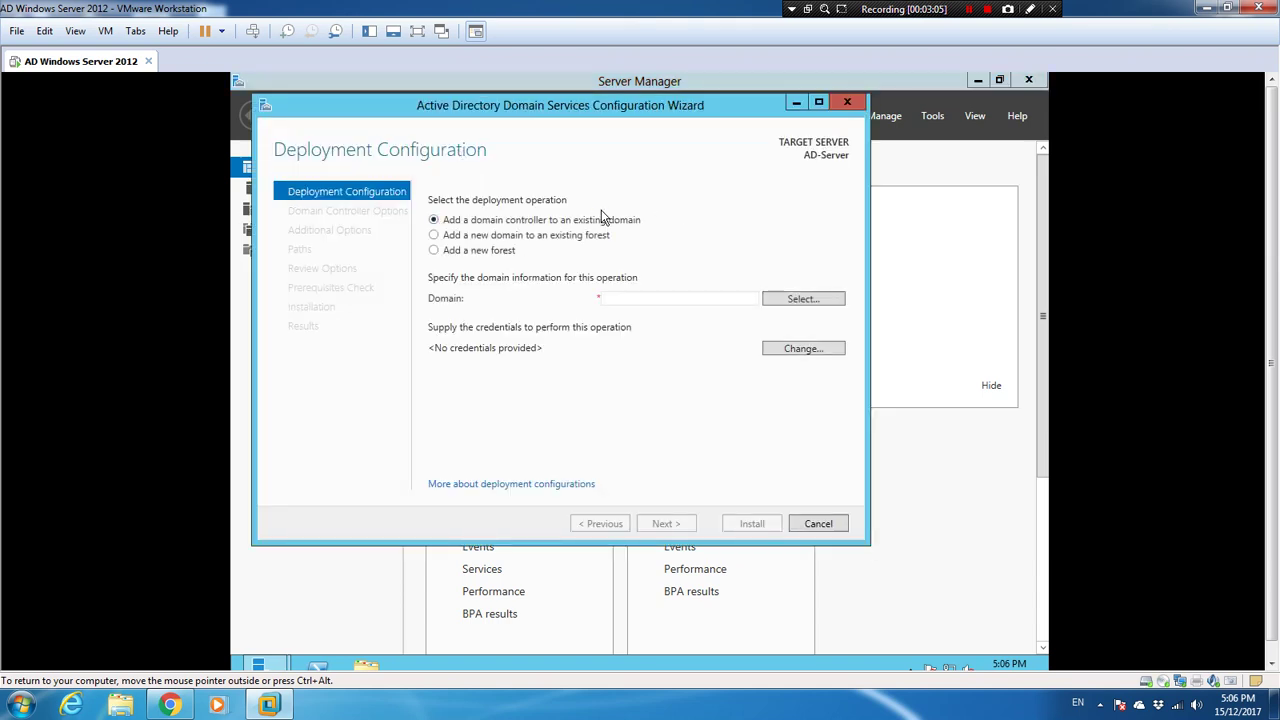
{"action": "left_click", "coordinate": [447, 250]}
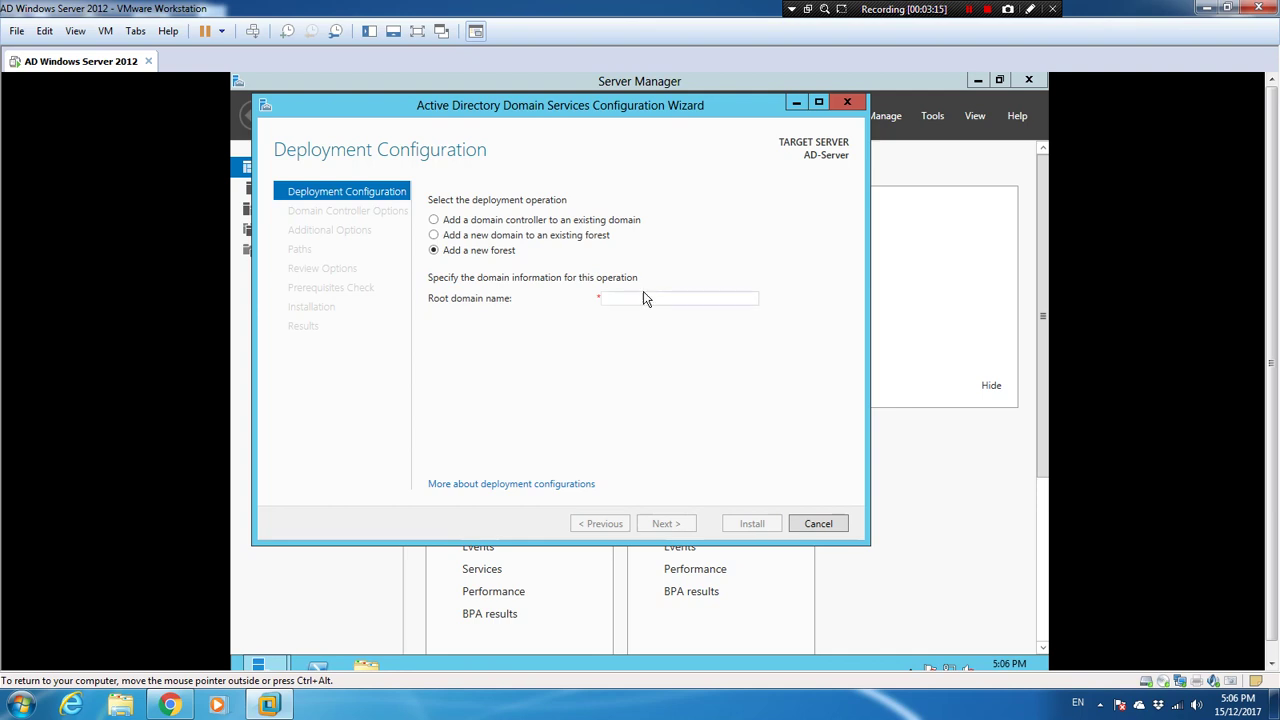
{"action": "left_click", "coordinate": [643, 292]}
{"action": "type", "text": "andrew"}
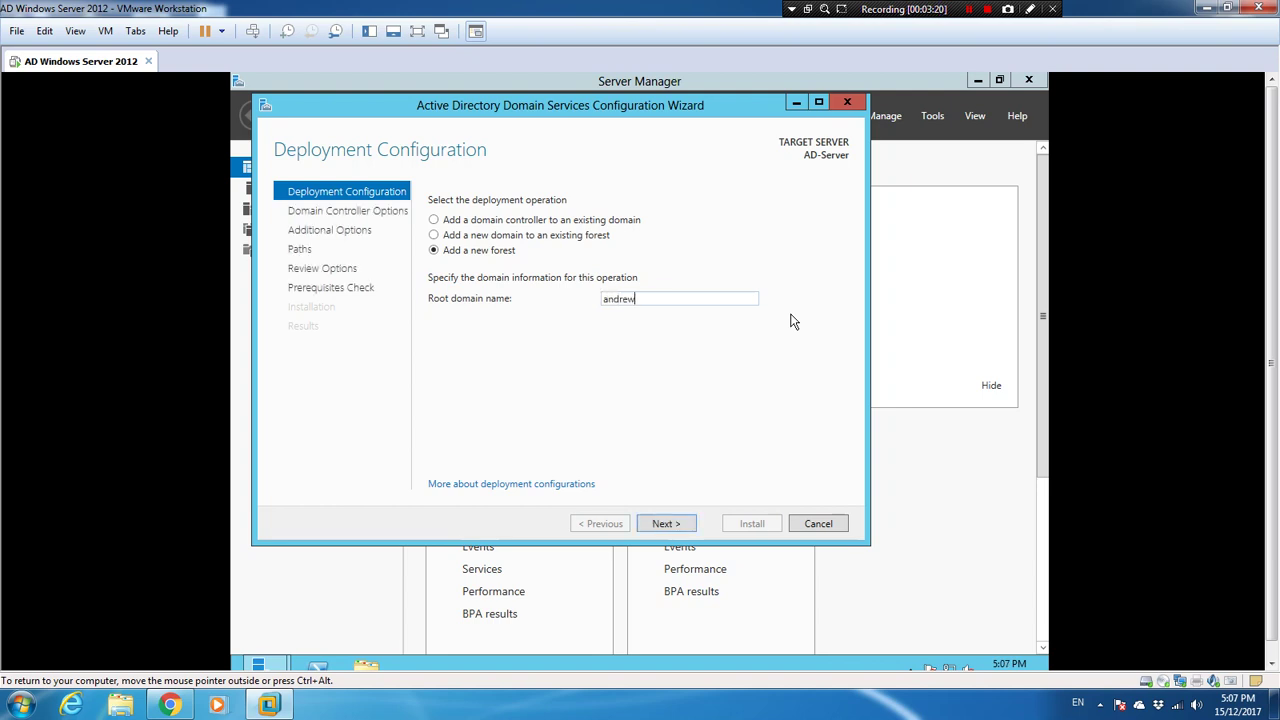
{"action": "type", "text": ".lab"}
{"action": "left_click", "coordinate": [667, 525]}
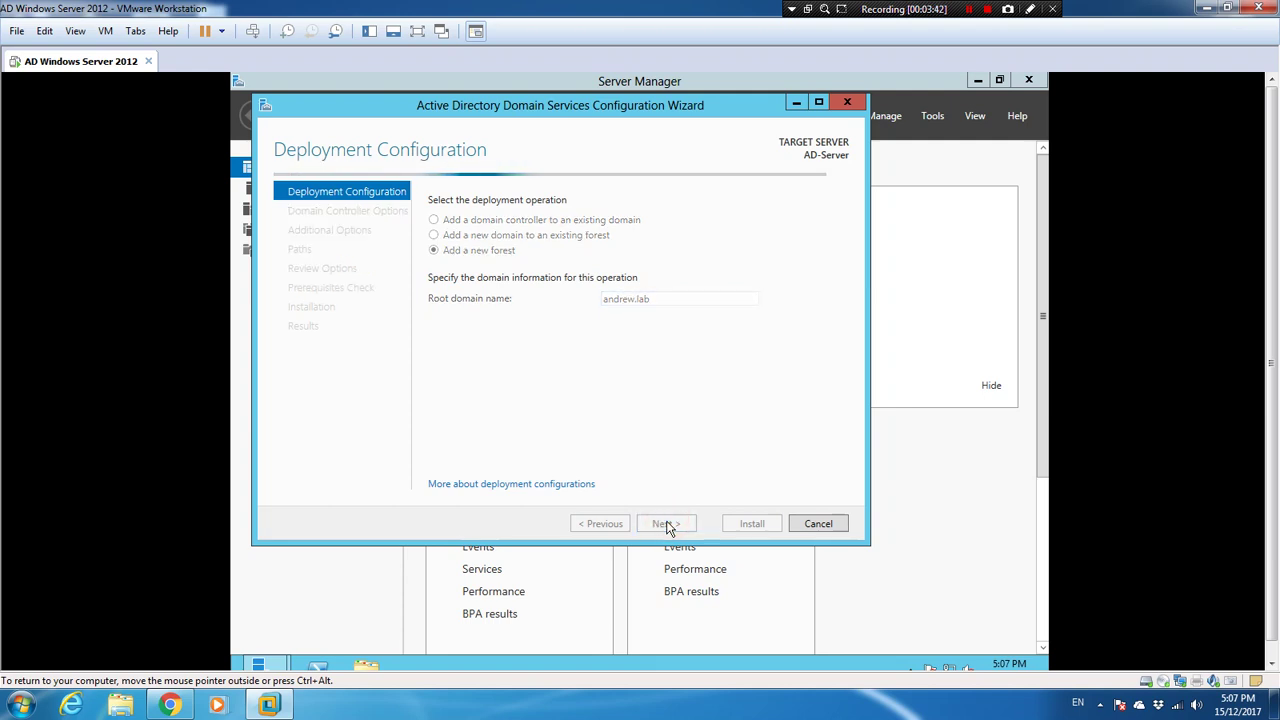
{"action": "left_click", "coordinate": [968, 9]}
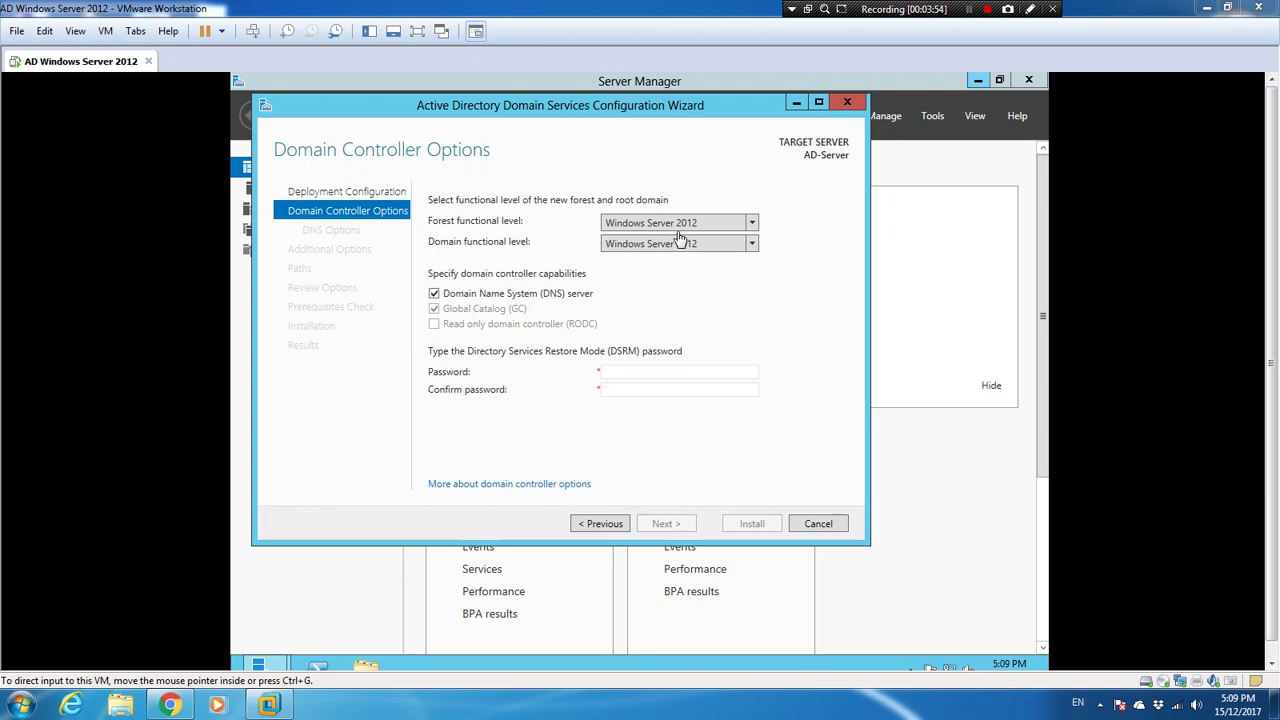
Step: Enter the DSRM password in both Password and Confirm password fields, then continue
{"action": "left_click", "coordinate": [637, 373]}
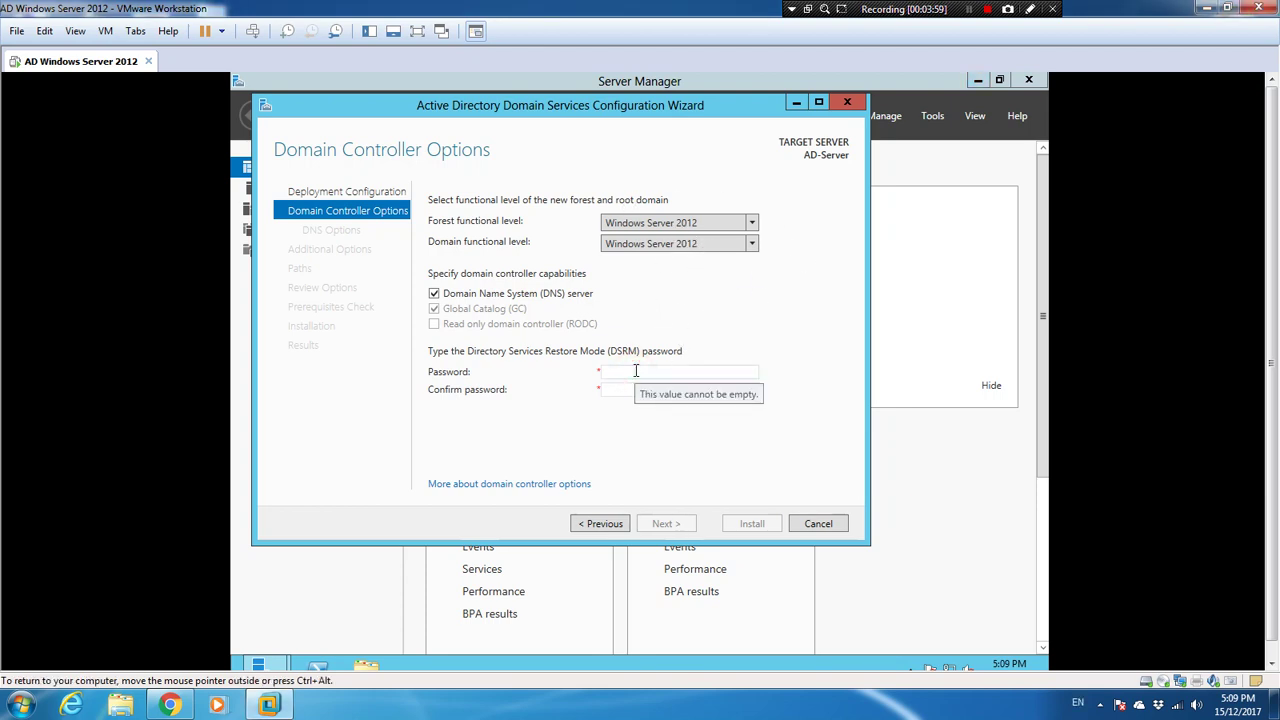
{"action": "left_click", "coordinate": [636, 371]}
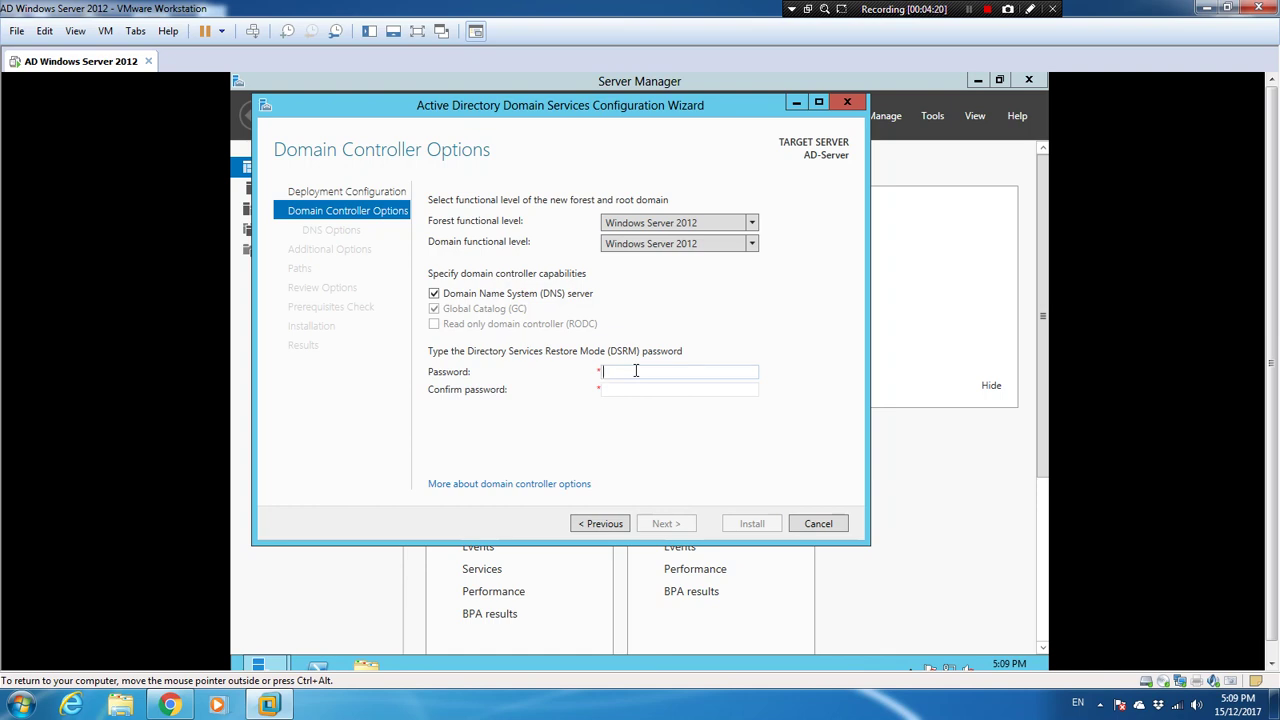
{"action": "type", "text": "Pass123"}
{"action": "key", "text": "Tab"}
{"action": "type", "text": "Pass123"}
{"action": "key", "text": "Return"}
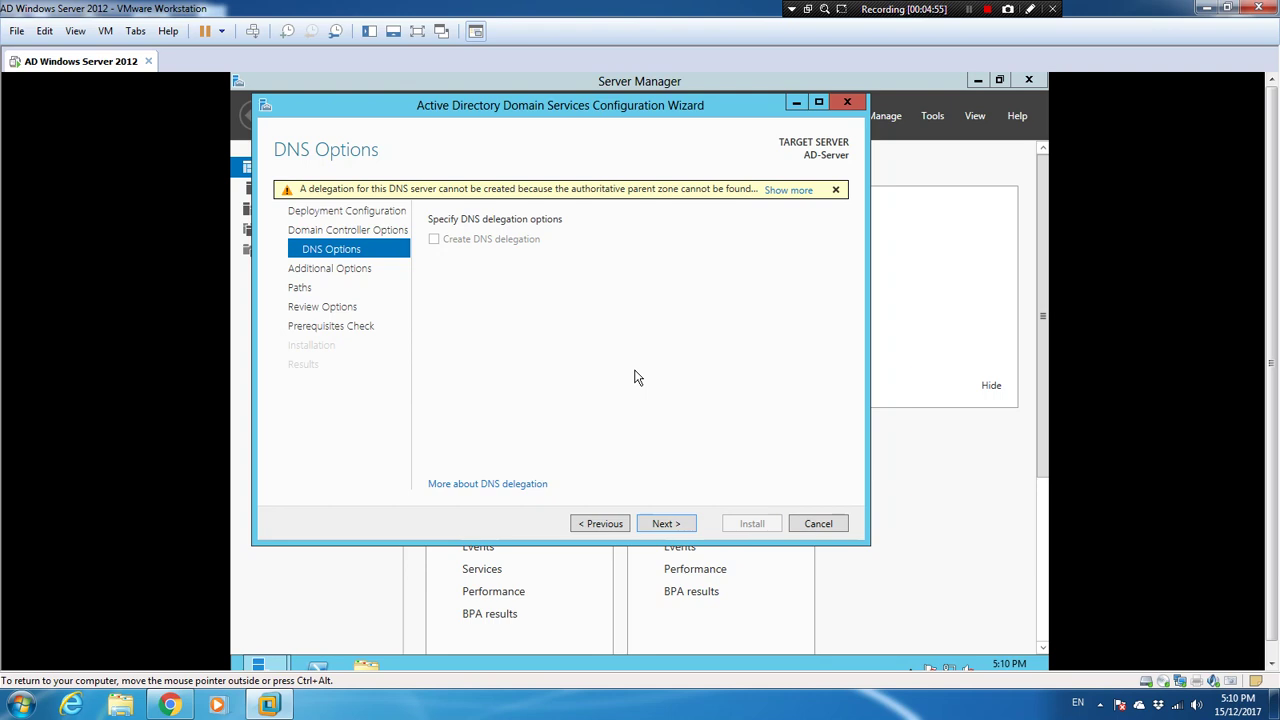
Step: Pass the DNS delegation warning and keep the NetBIOS name ANDREW after a trial edit
{"action": "left_click", "coordinate": [666, 523]}
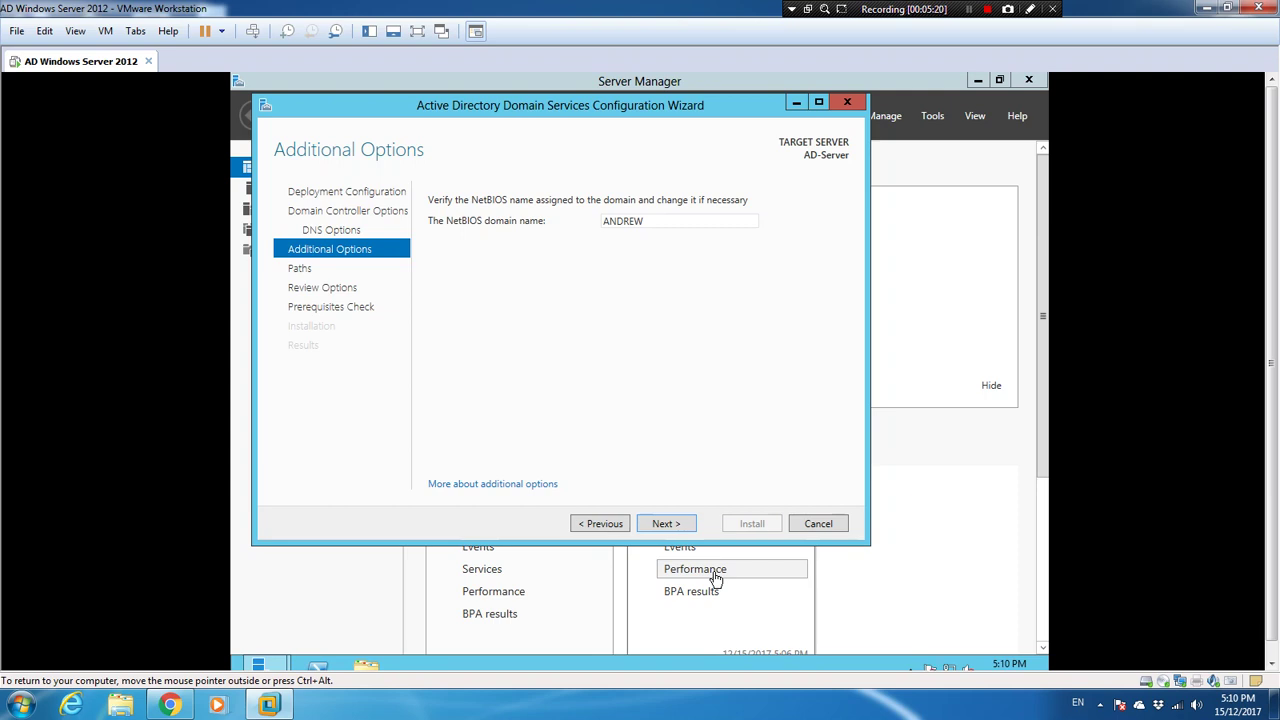
{"action": "double_click", "coordinate": [692, 218]}
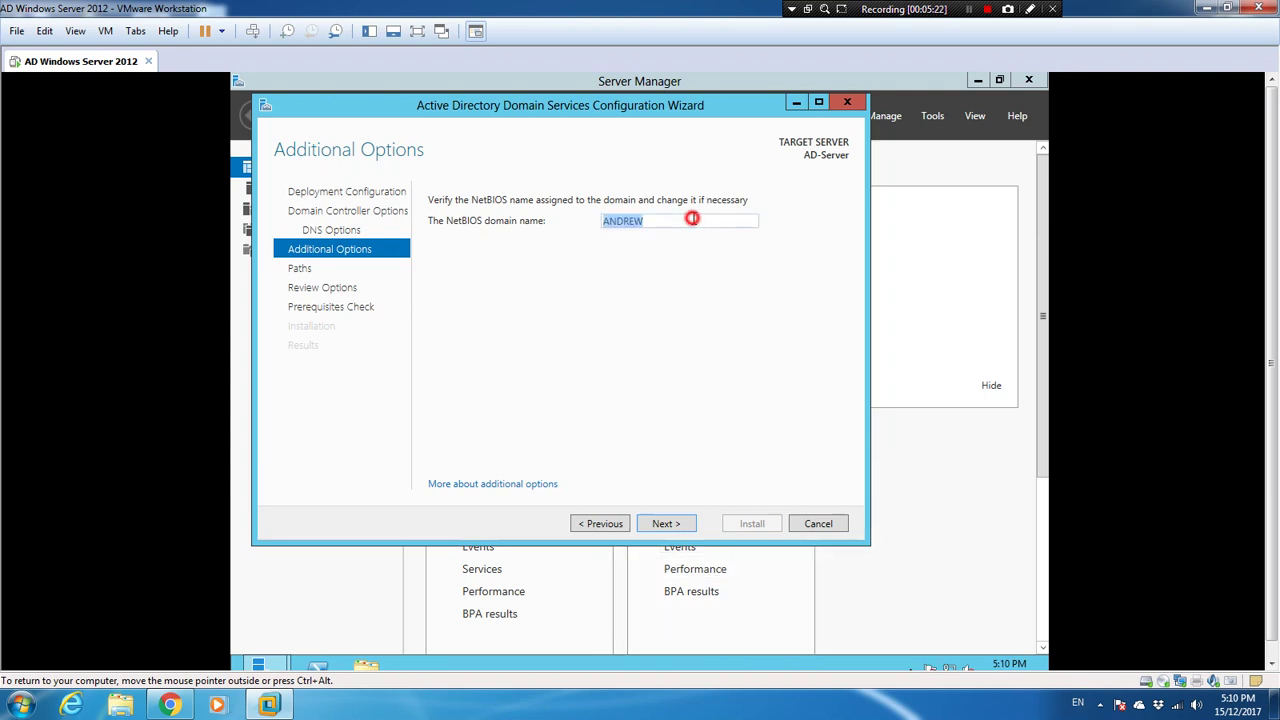
{"action": "key", "text": "Right"}
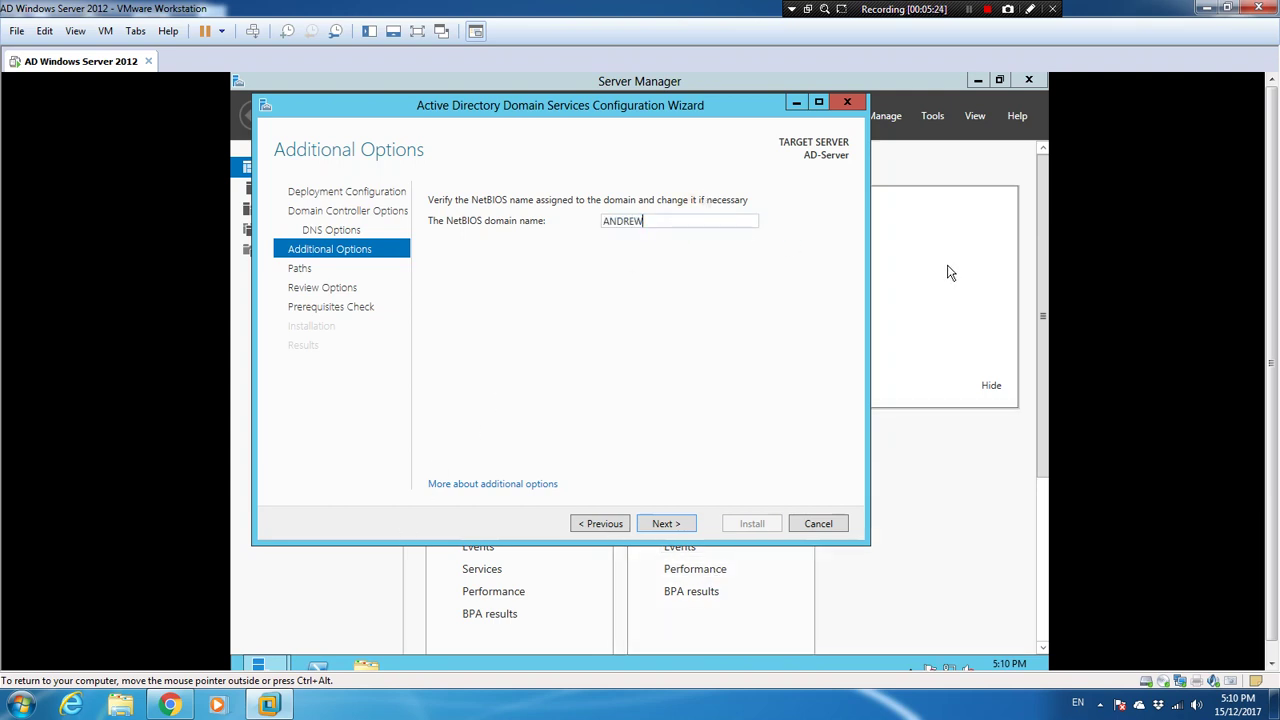
{"action": "type", "text": ".lab"}
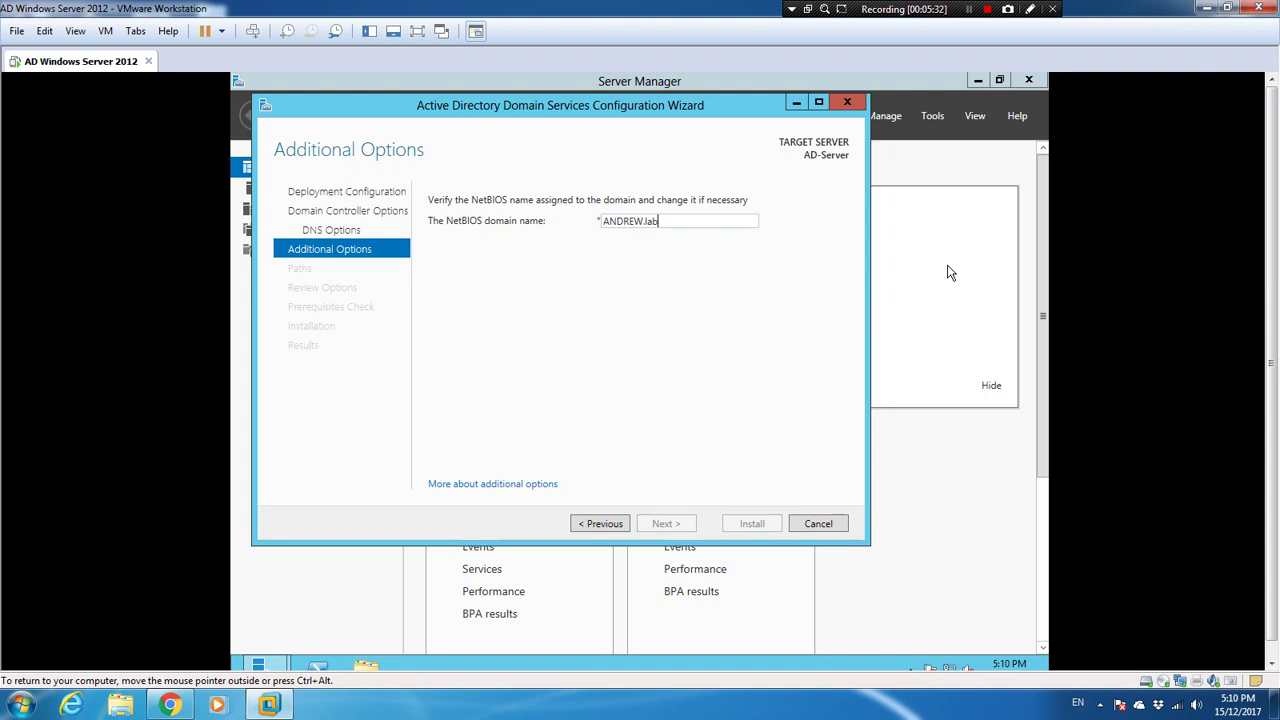
{"action": "key", "text": "BackSpace"}
{"action": "key", "text": "BackSpace"}
{"action": "key", "text": "BackSpace"}
{"action": "key", "text": "BackSpace"}
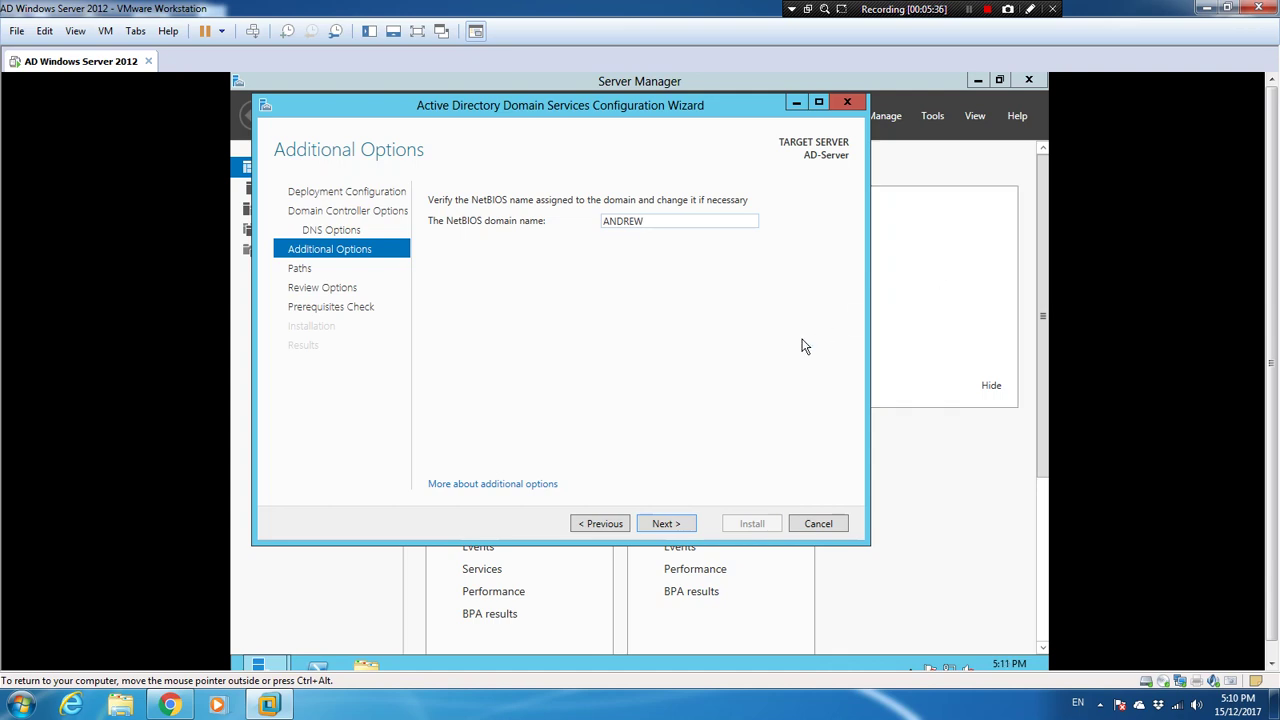
{"action": "left_click", "coordinate": [665, 523]}
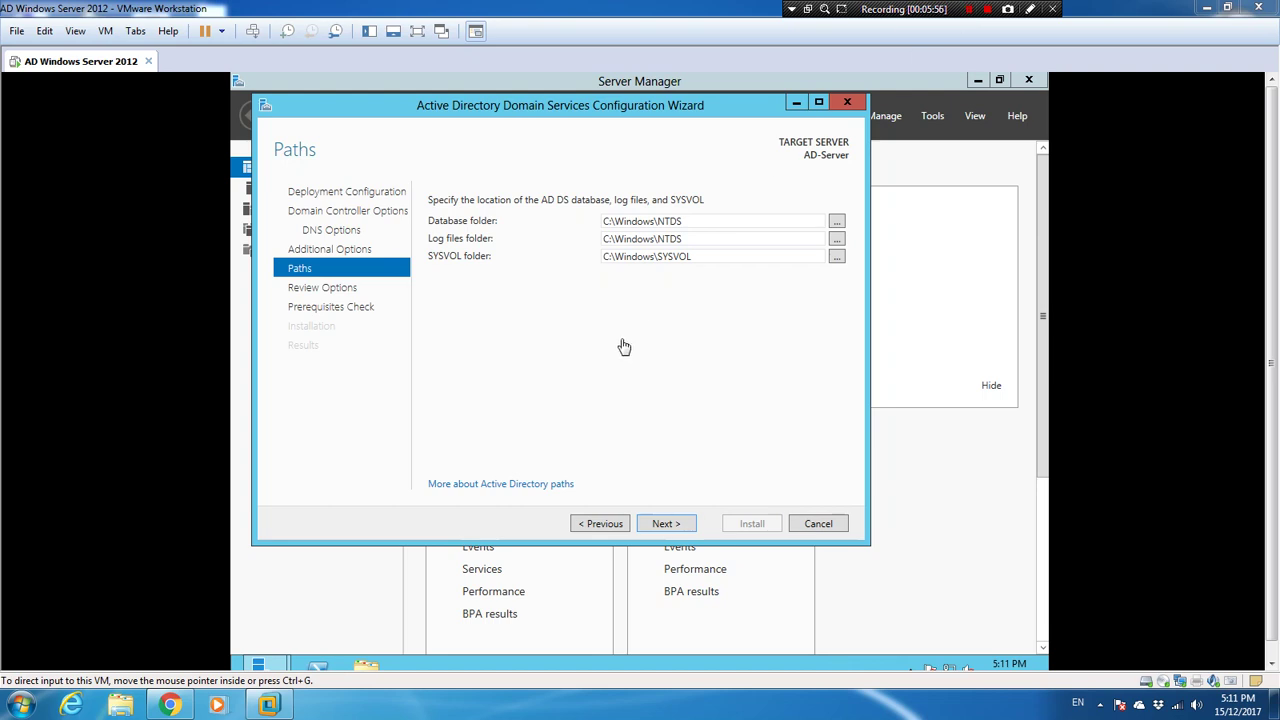
Step: Keep NTDS and SYSVOL under C:\Windows and continue to Review Options
{"action": "left_click", "coordinate": [662, 527]}
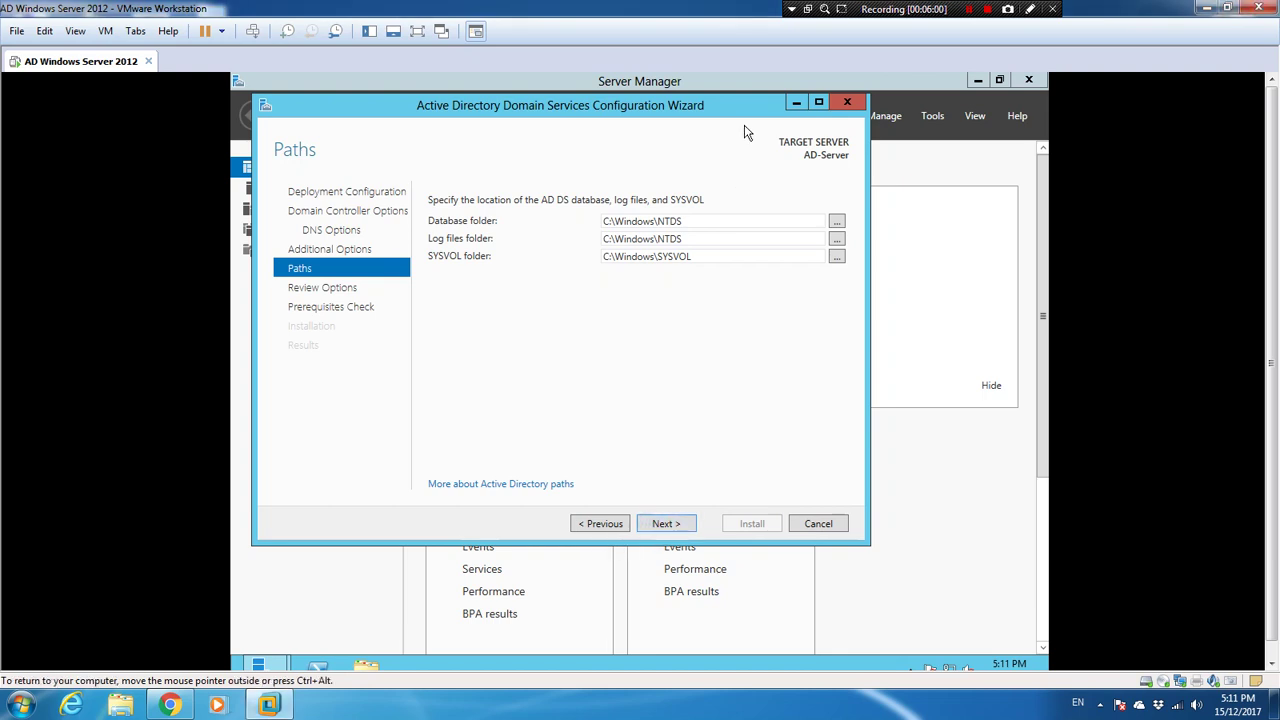
{"action": "left_click", "coordinate": [666, 525]}
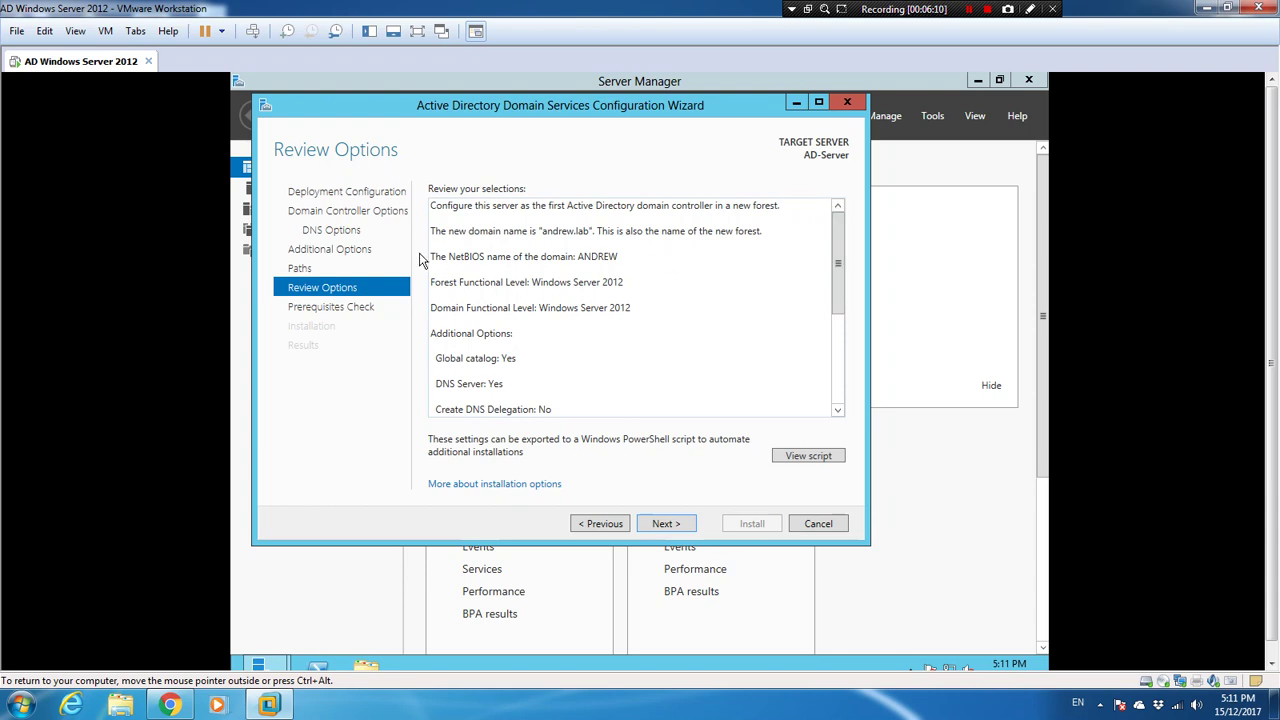
{"action": "left_click", "coordinate": [582, 254]}
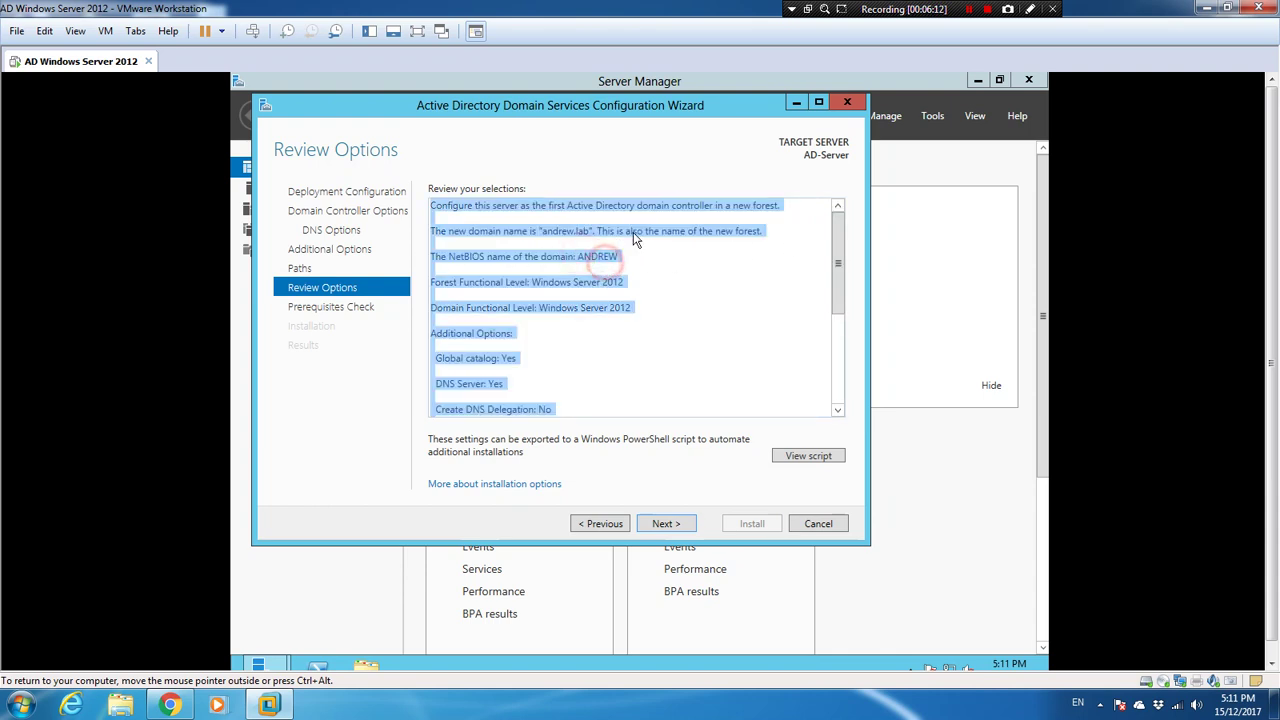
{"action": "left_click", "coordinate": [672, 244]}
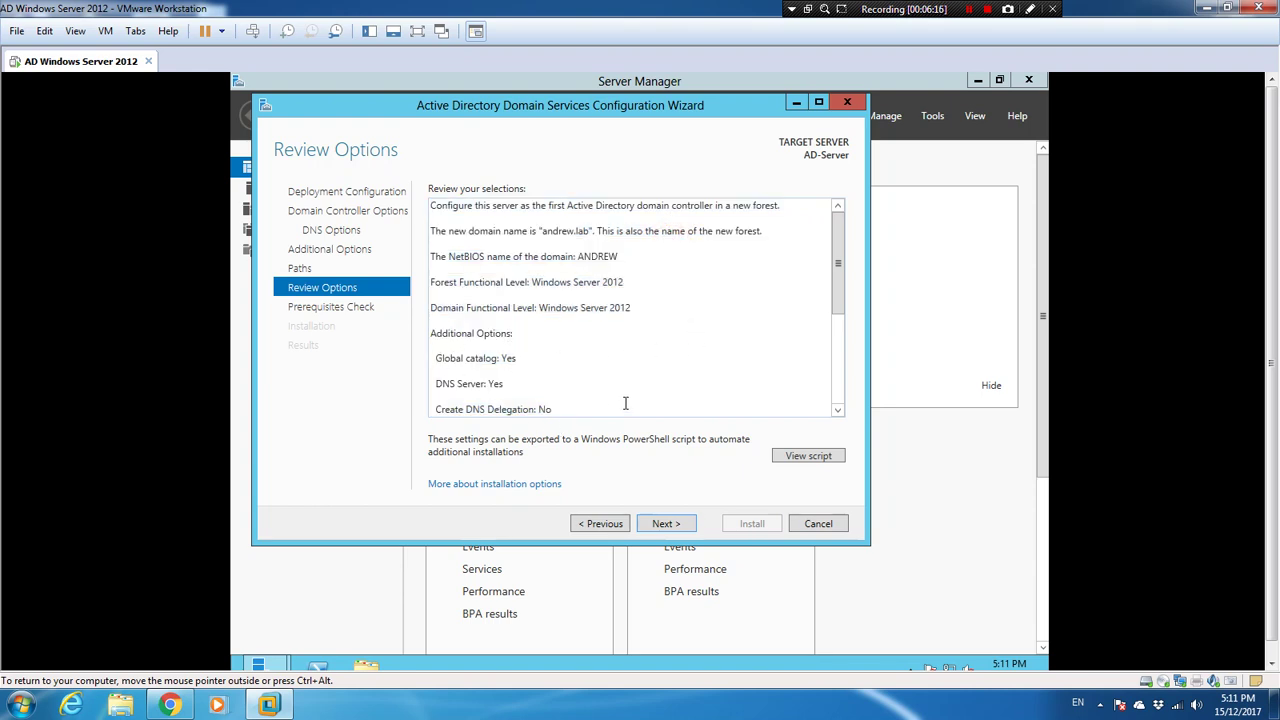
{"action": "left_click_drag", "start_coordinate": [838, 258], "coordinate": [833, 348]}
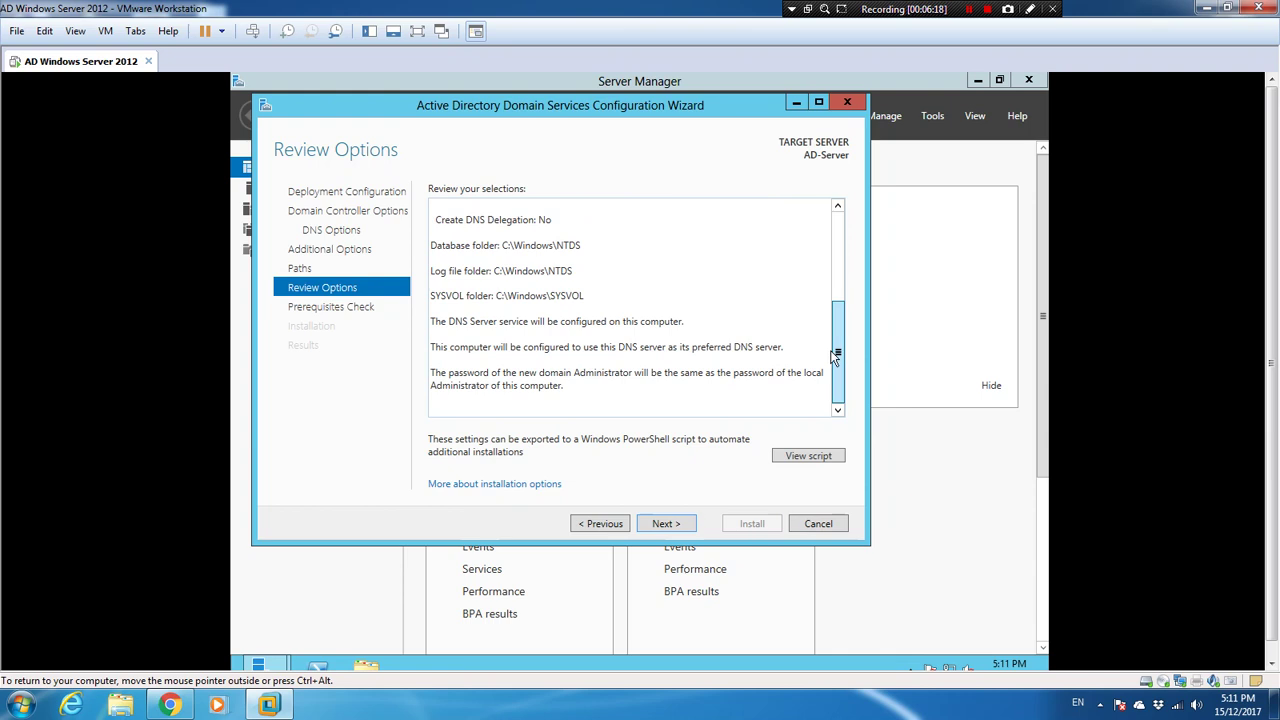
{"action": "left_click", "coordinate": [801, 453]}
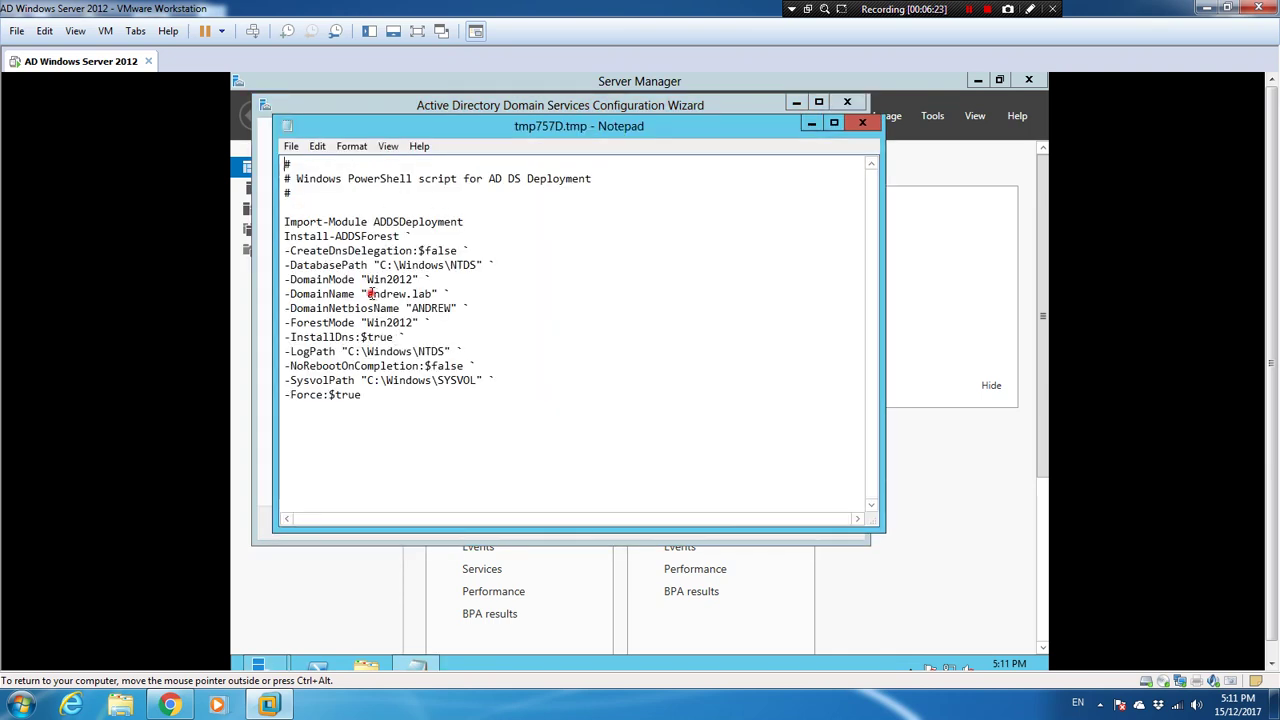
{"action": "left_click_drag", "start_coordinate": [372, 294], "coordinate": [438, 294]}
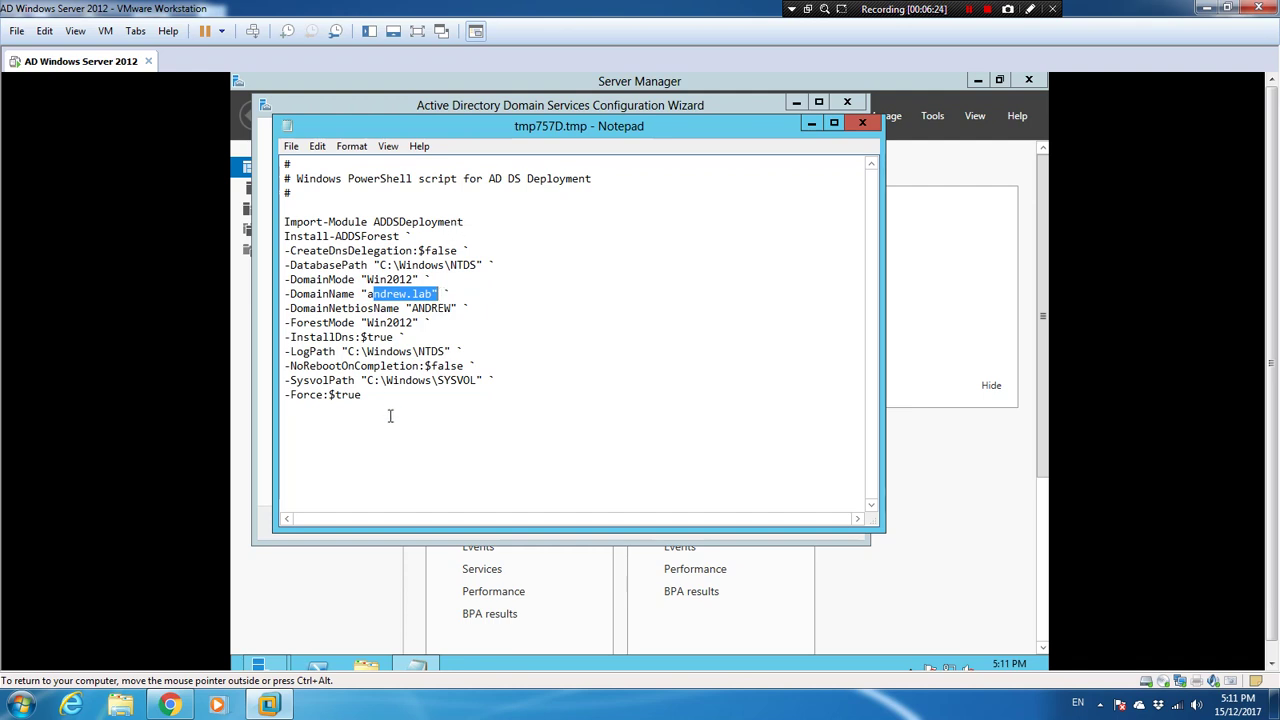
{"action": "left_click", "coordinate": [862, 122]}
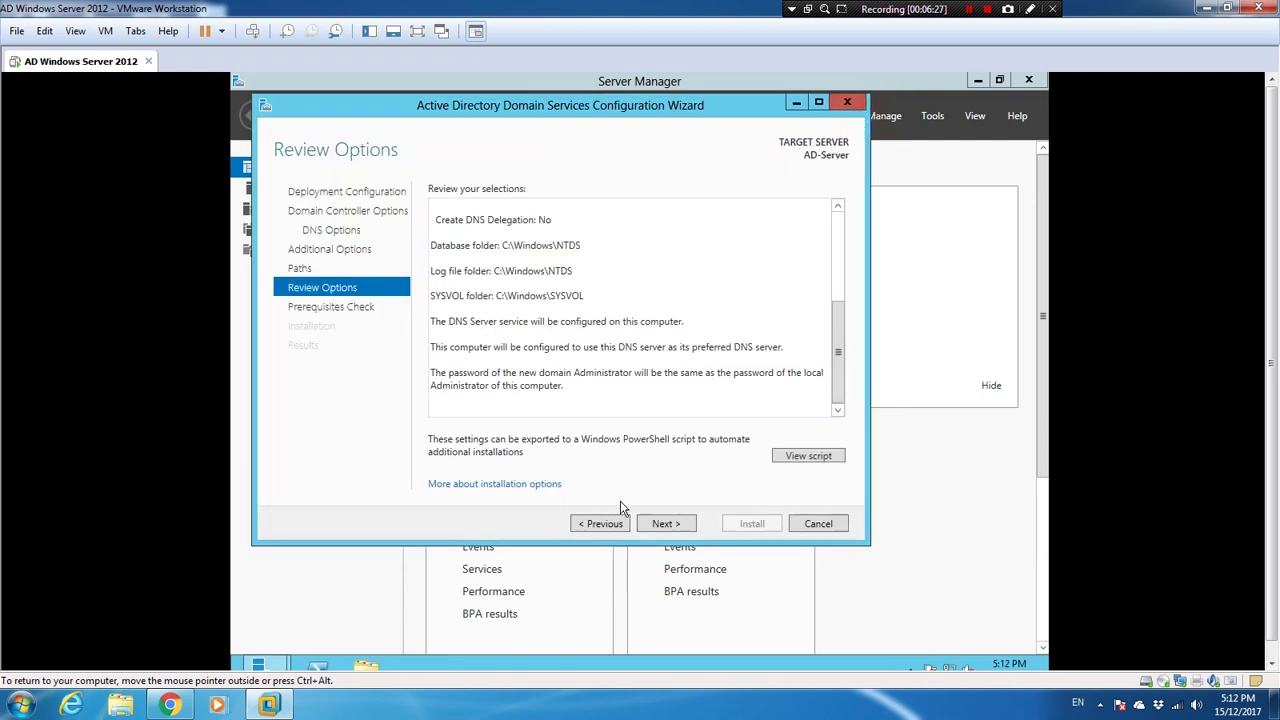
Step: Run the AD DS prerequisites check for the andrew.lab promotion and confirm all checks passed
{"action": "left_click", "coordinate": [662, 524]}
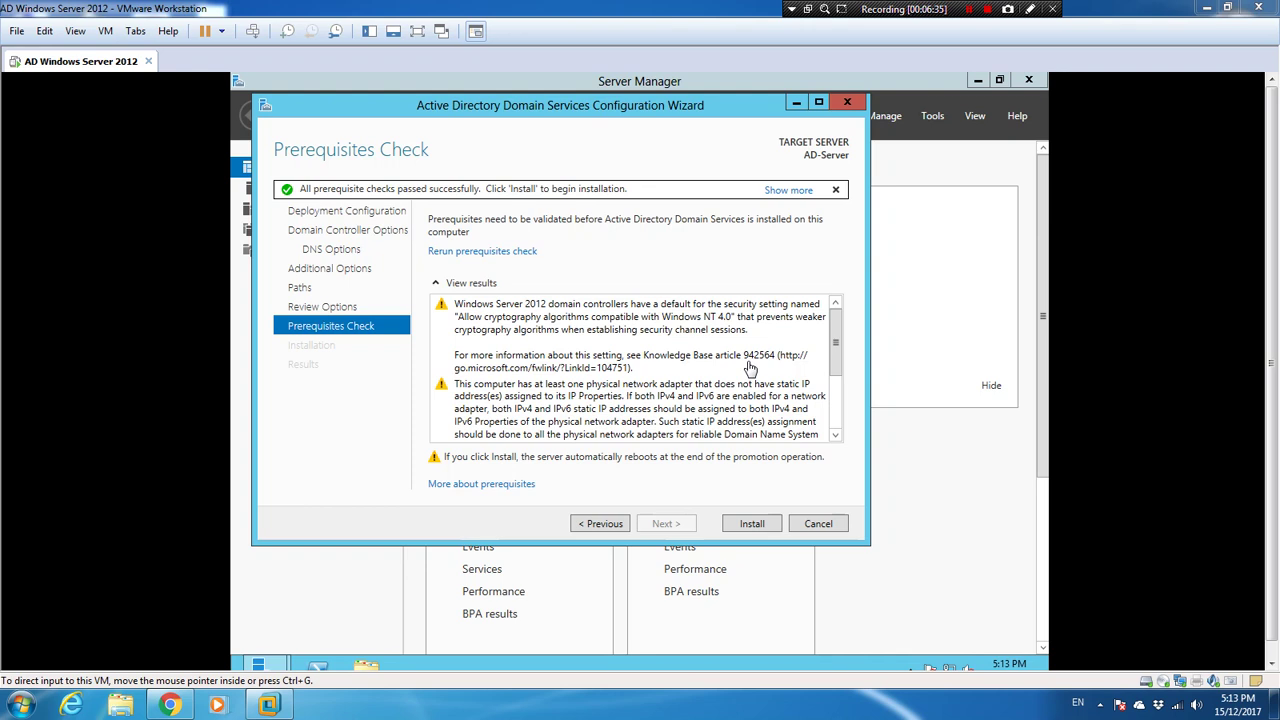
Step: Install AD DS to make AD-Server the first domain controller of andrew.lab until the restart notice appears
{"action": "left_click", "coordinate": [742, 523]}
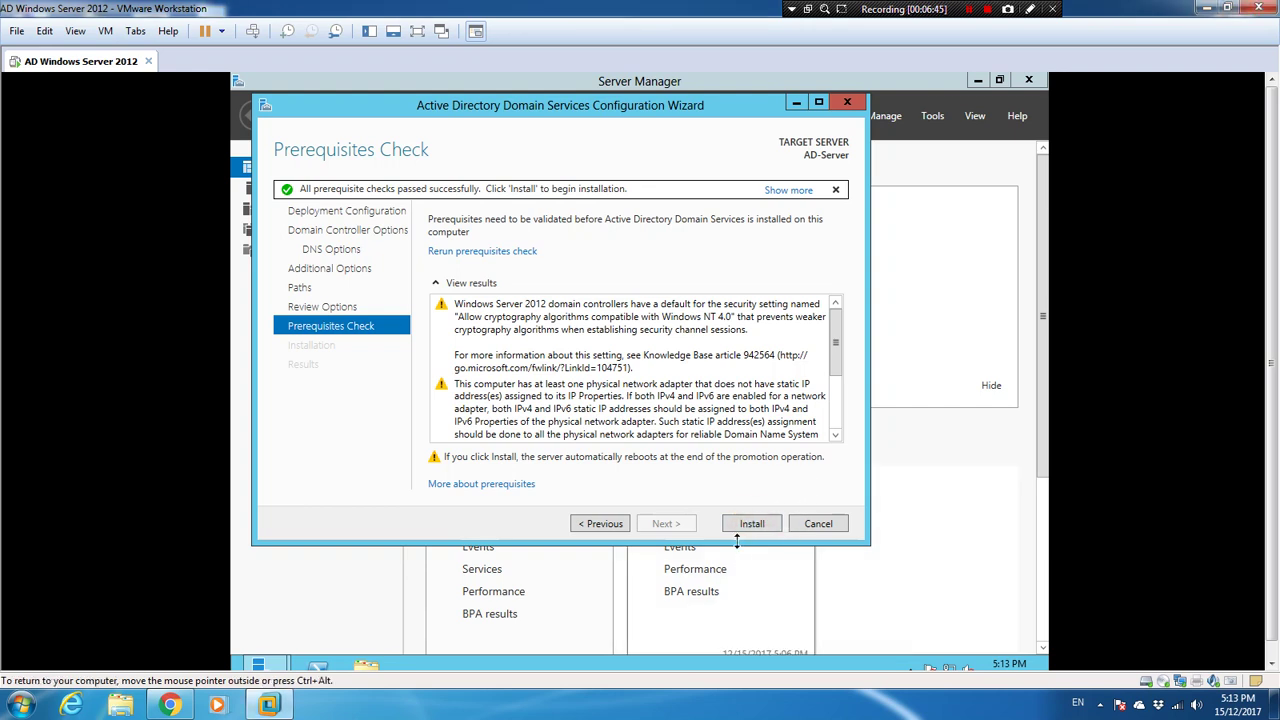
{"action": "left_click", "coordinate": [745, 527]}
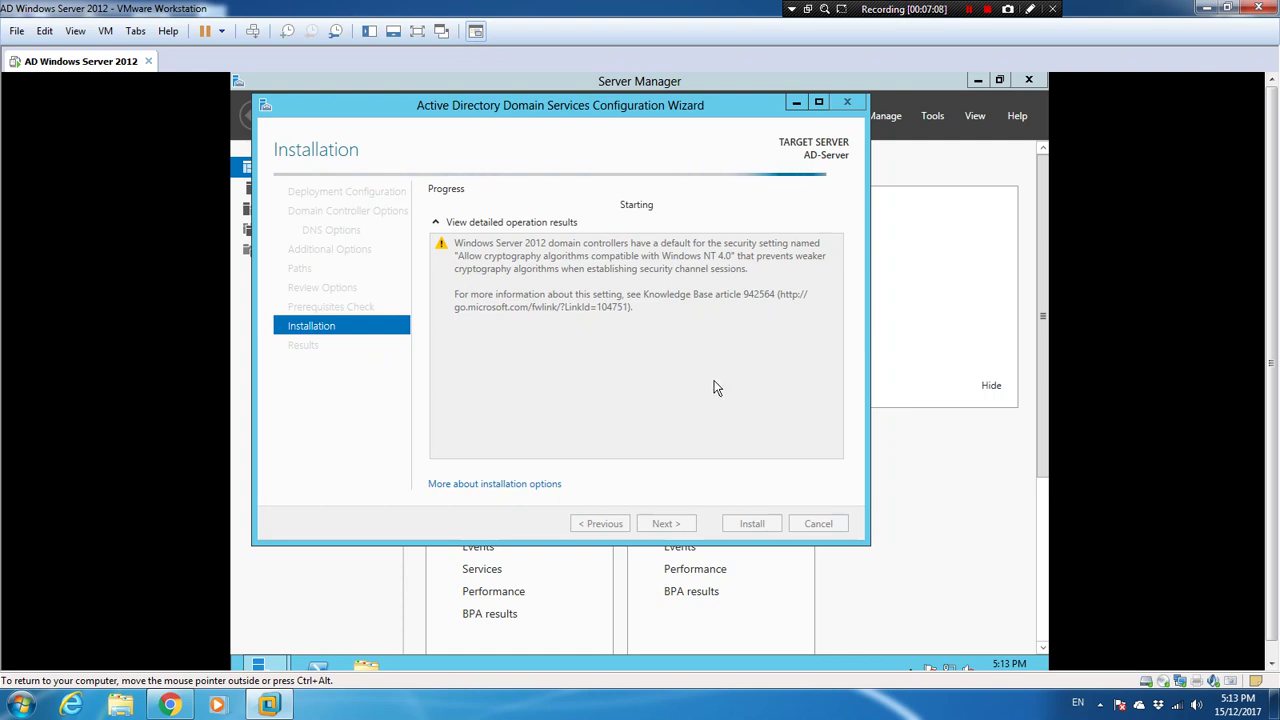
{"action": "left_click", "coordinate": [968, 9]}
{"action": "left_click", "coordinate": [968, 10]}
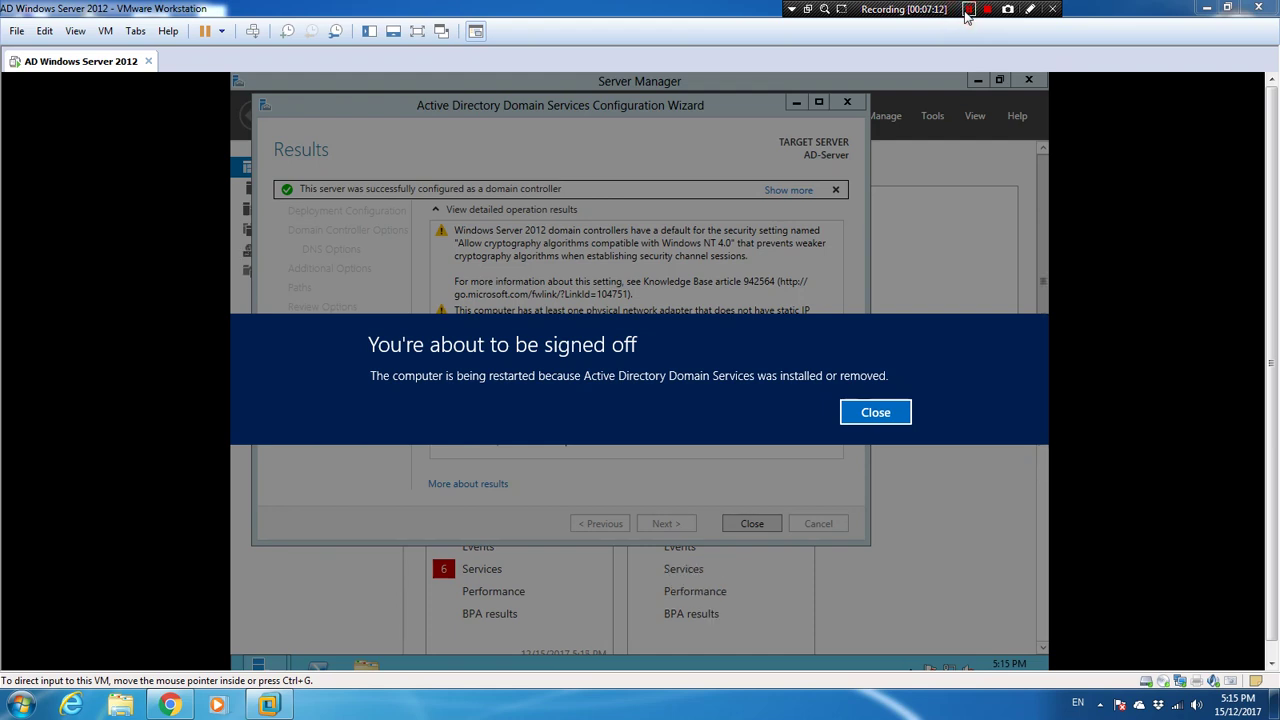